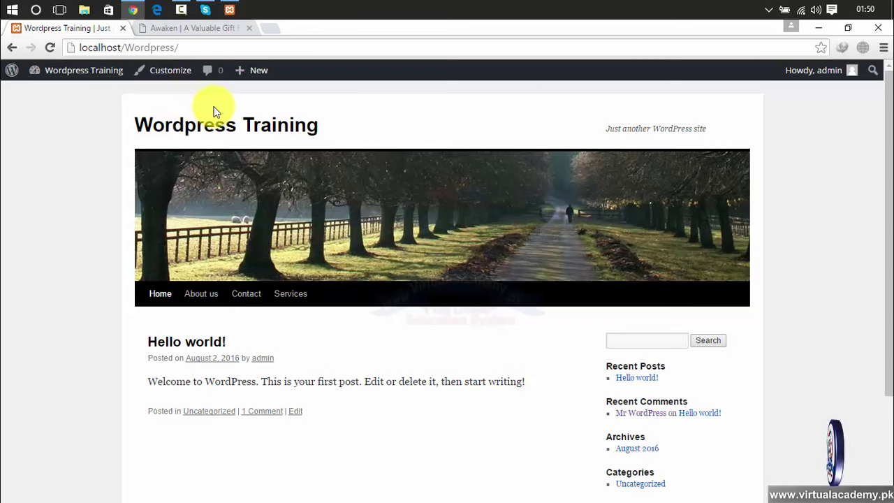
Step: Examine the About and Dropdown submenus on the Awaken theme demo site, and close the demo page
click(201, 28)
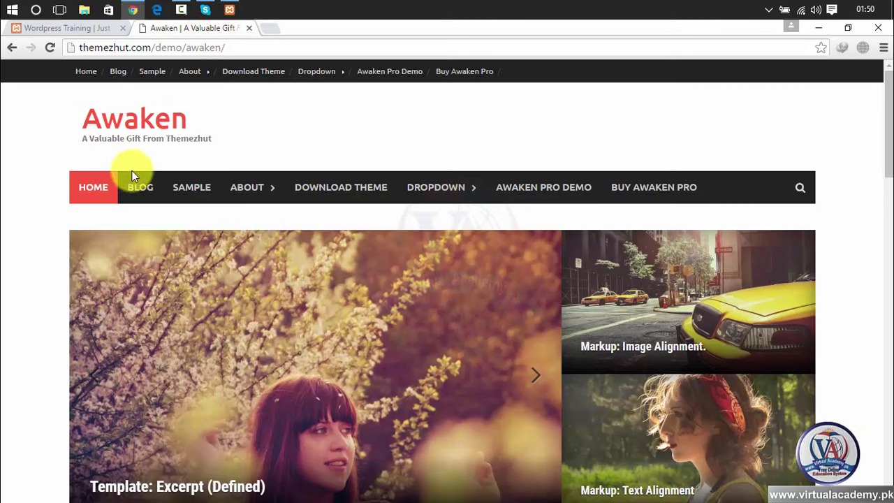
mouse_move(237, 185)
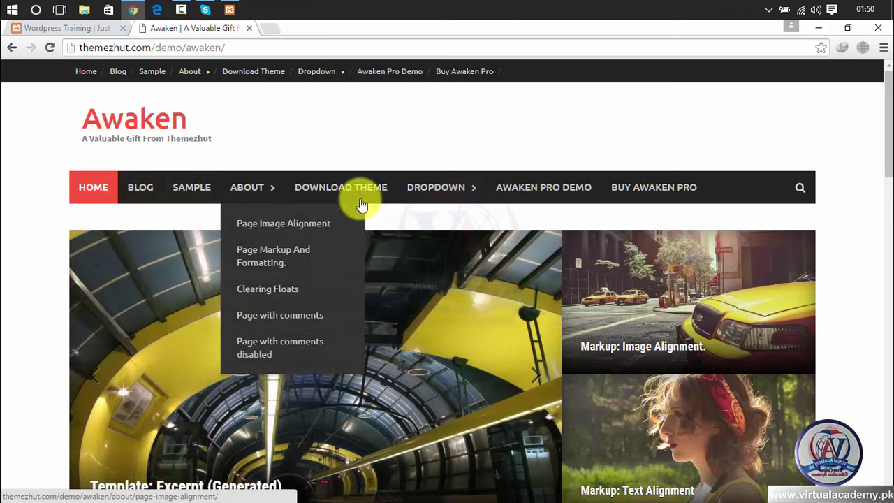
mouse_move(426, 196)
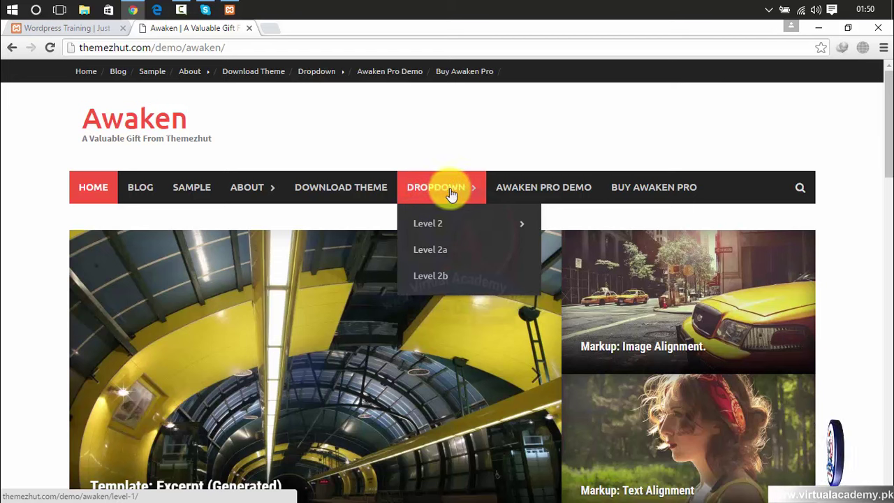
mouse_move(448, 224)
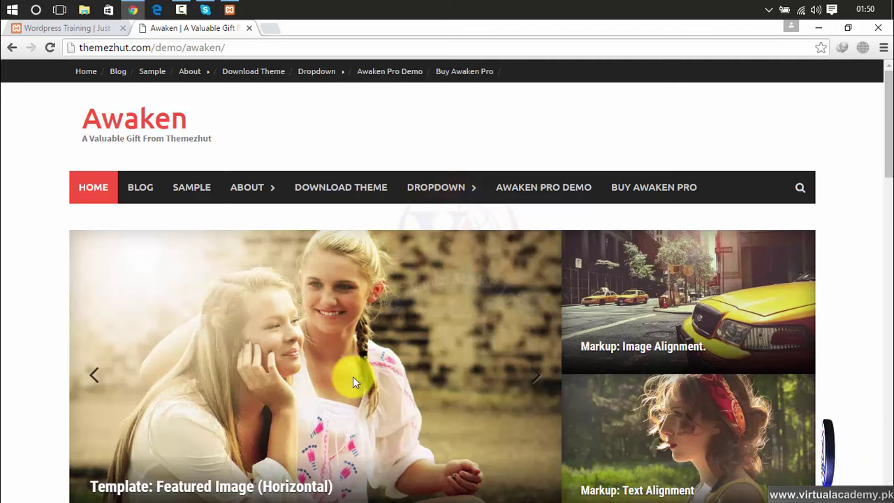
drag(887, 147, 862, 96)
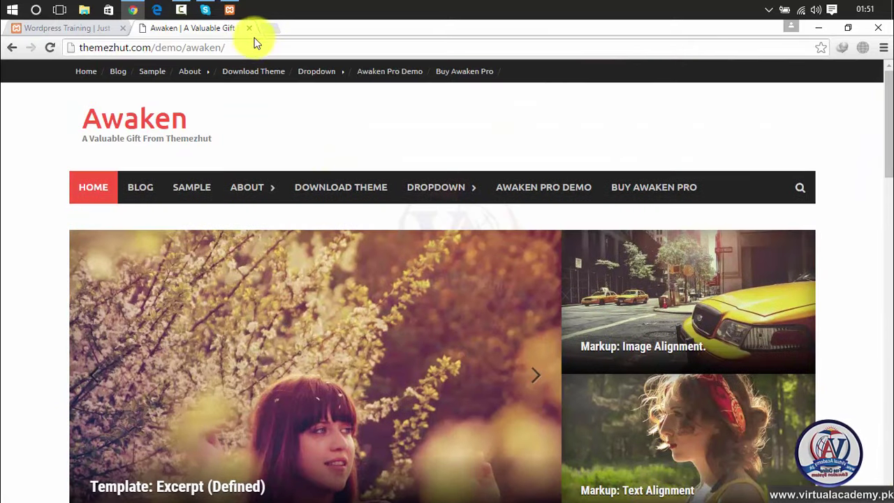
click(246, 30)
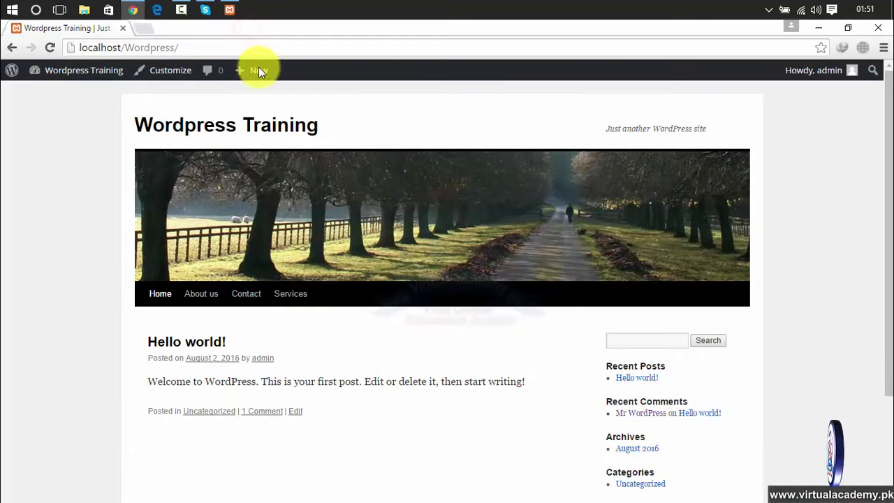
Step: Open the Wordpress Training dashboard, load the live site in a separate browser tab, and return to the dashboard
mouse_move(105, 73)
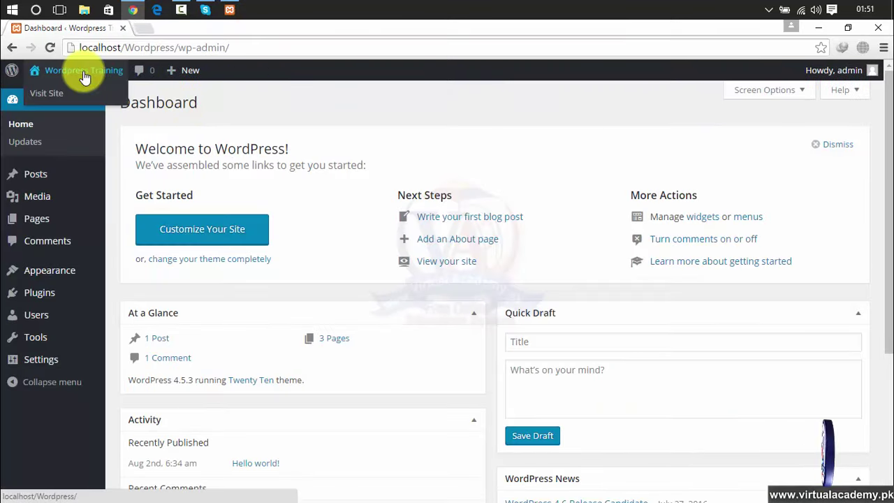
right_click(62, 93)
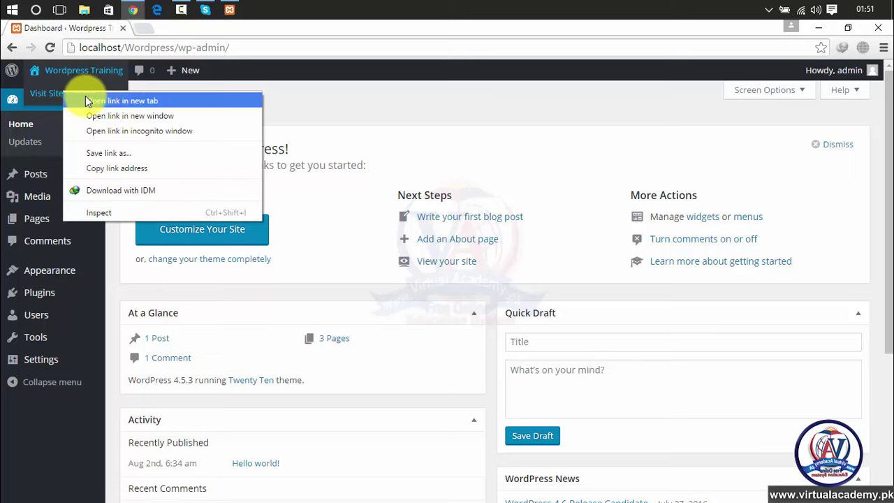
click(87, 100)
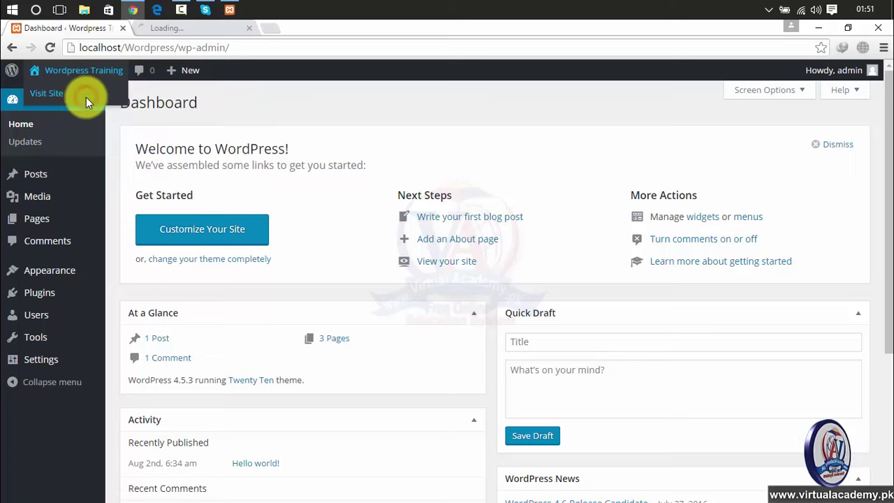
click(180, 28)
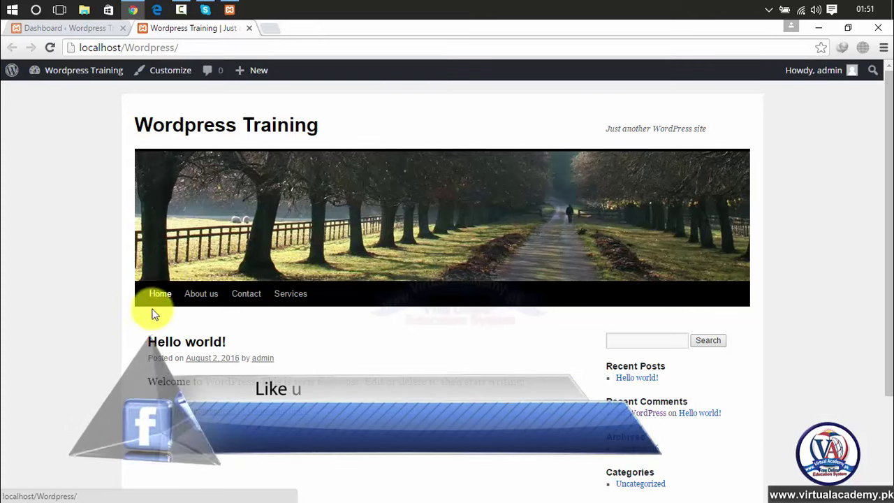
click(84, 33)
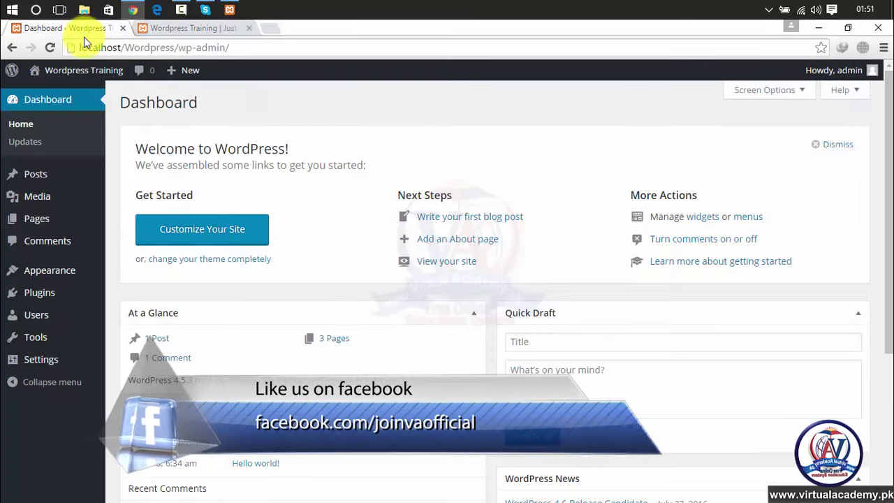
Step: Go to the Menus settings under Appearance and create Menu 1 with the default Home, About us, Contact and Services items
mouse_move(37, 222)
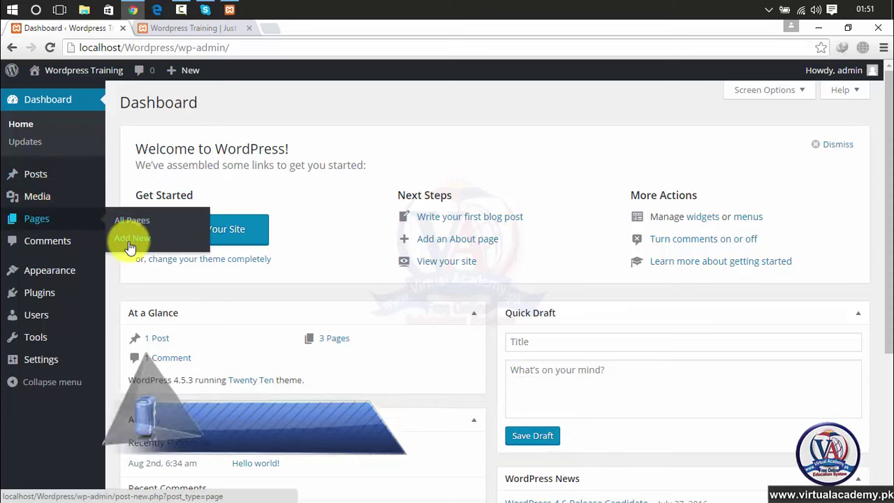
mouse_move(46, 330)
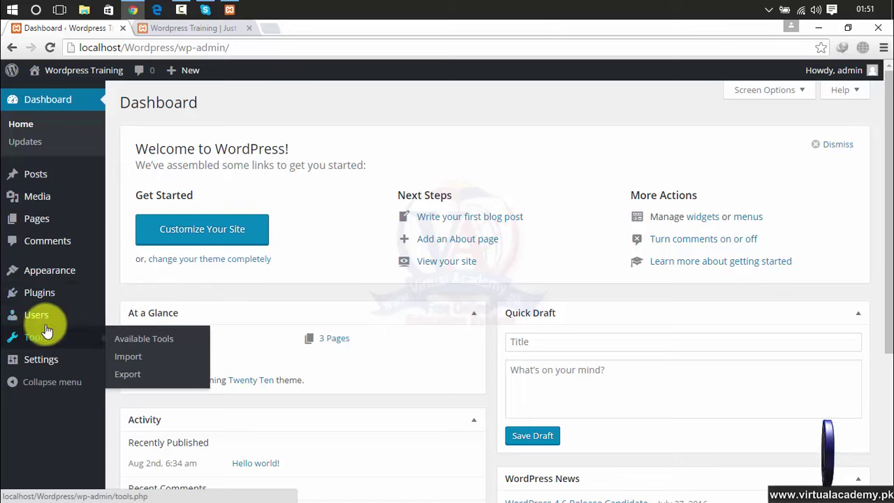
mouse_move(54, 275)
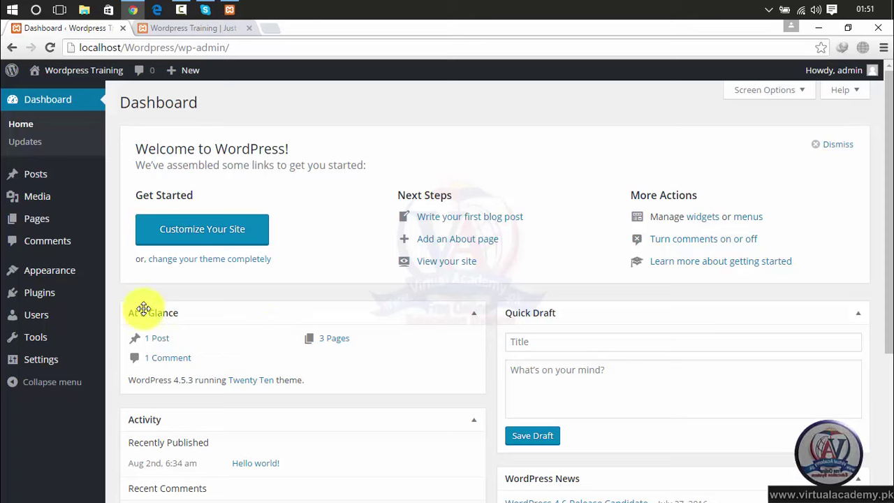
mouse_move(84, 270)
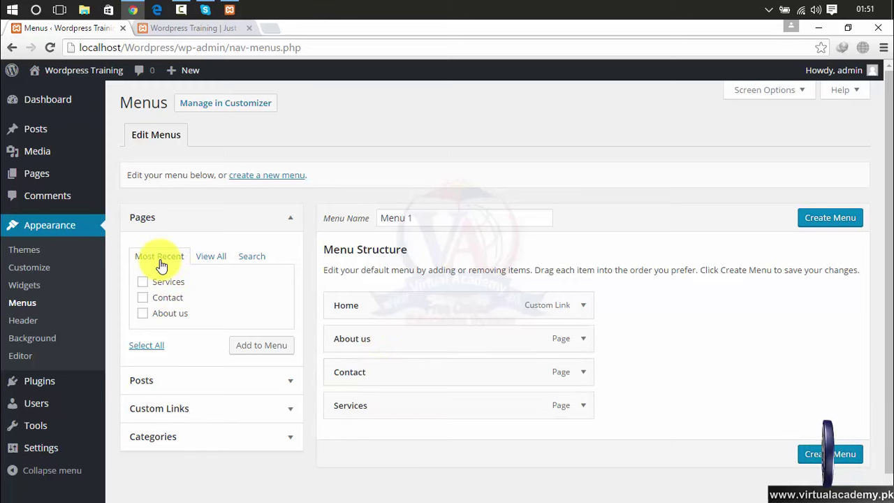
click(212, 258)
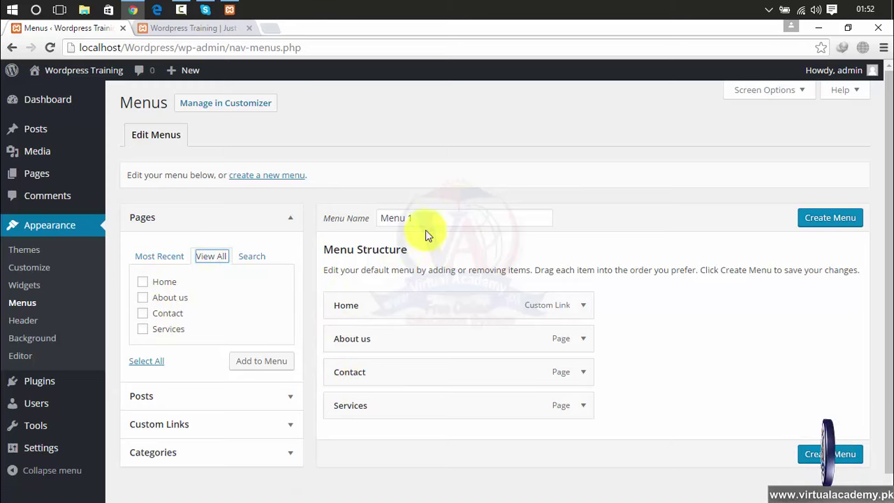
click(832, 212)
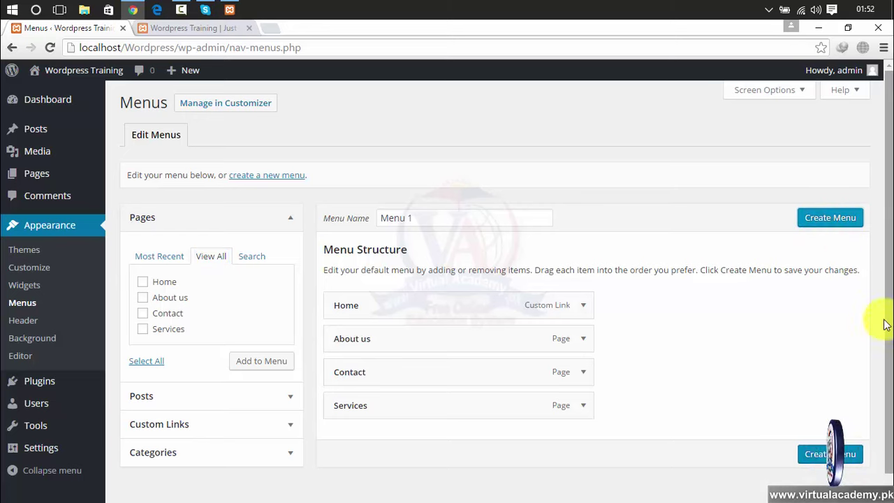
click(833, 220)
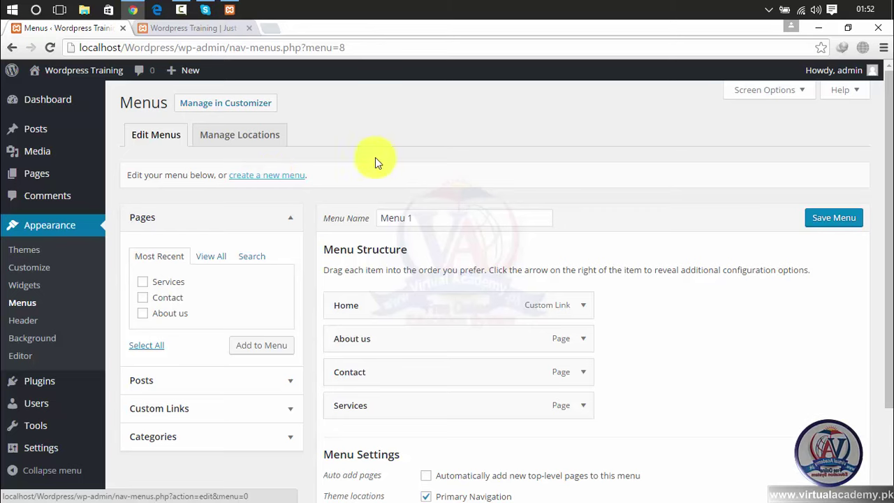
Step: Create another new menu named Menu2
click(285, 177)
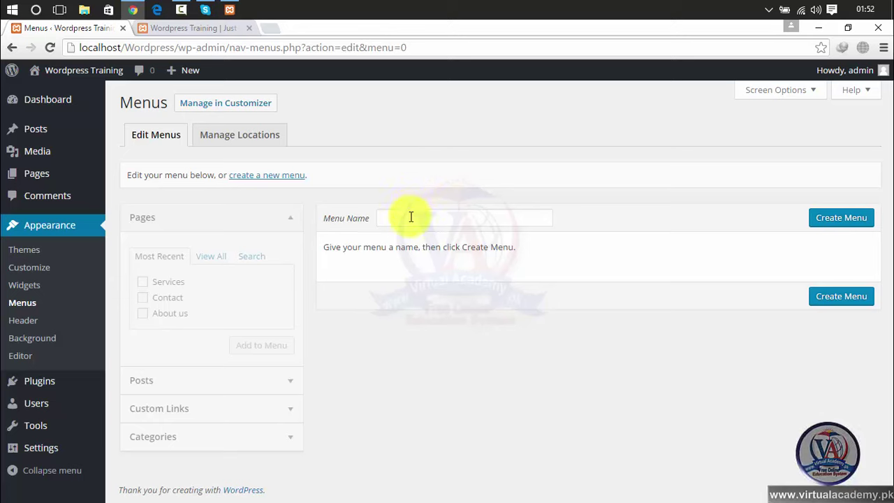
click(407, 220)
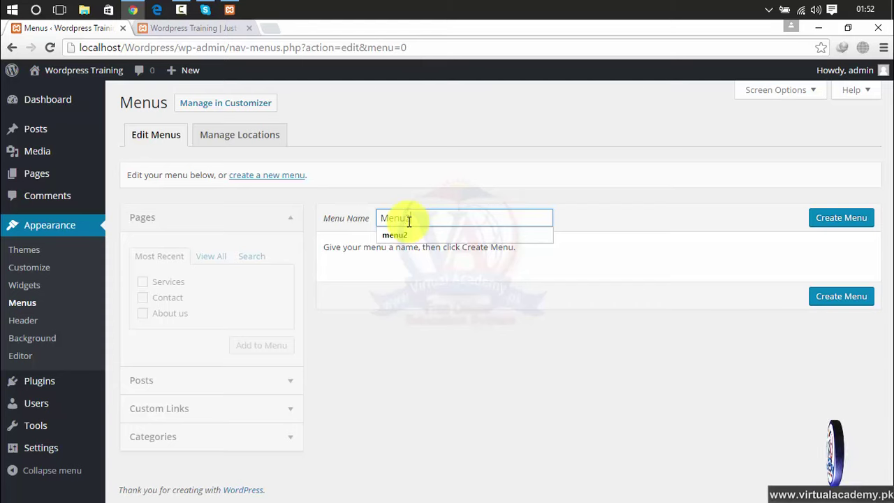
click(831, 219)
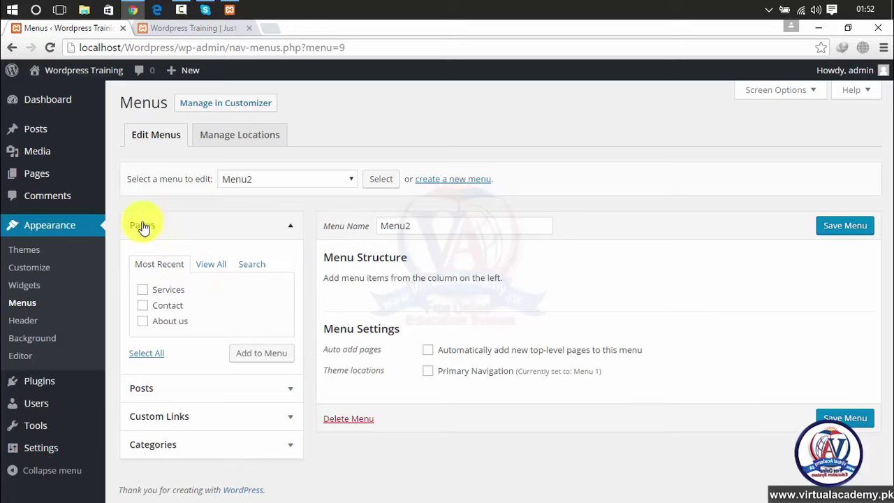
Step: Add the Home, About us, Contact and Services pages to Menu2 from the full page list
click(209, 269)
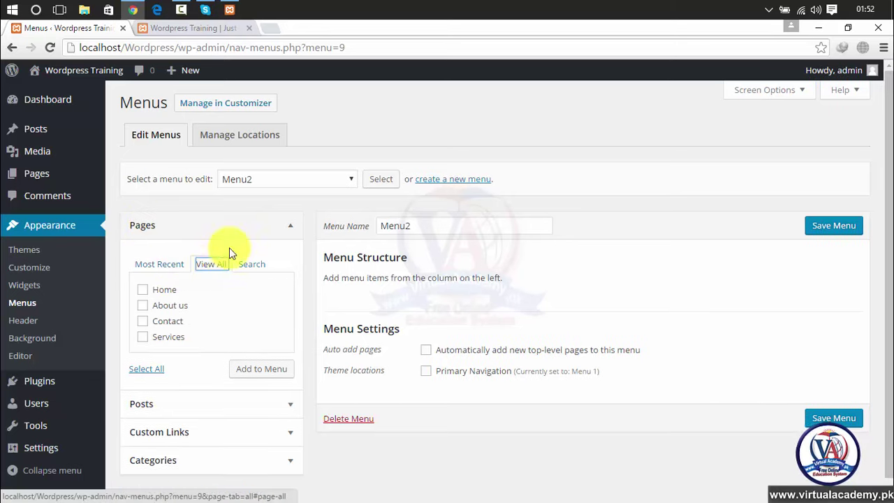
click(290, 225)
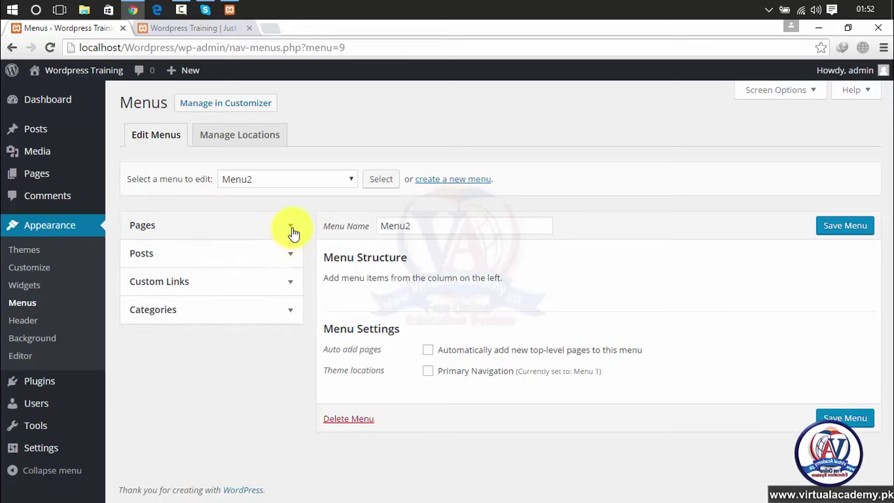
click(290, 227)
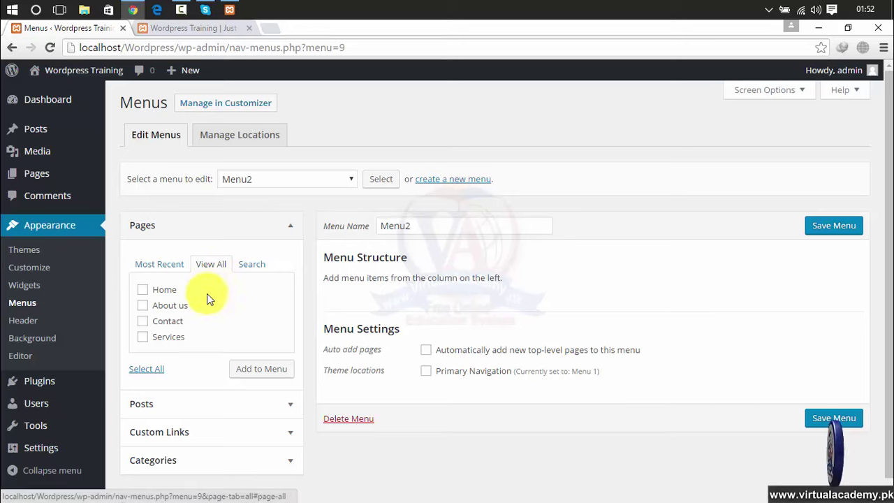
drag(207, 328, 210, 268)
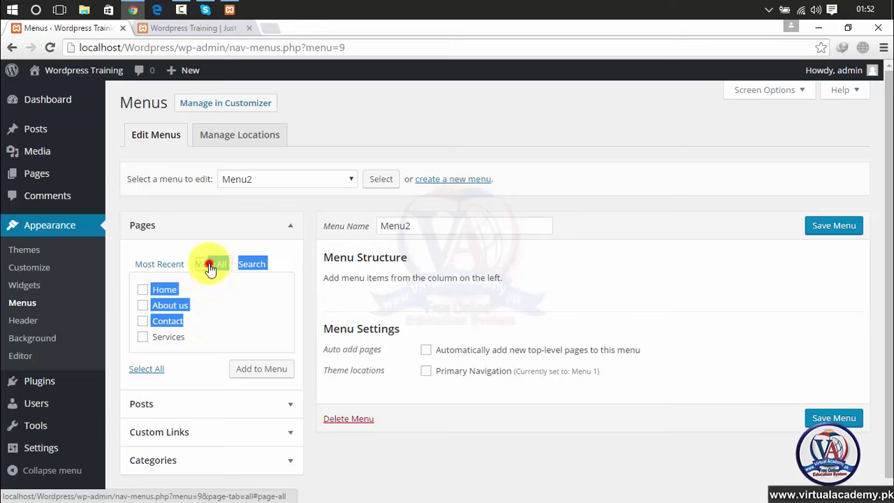
click(214, 296)
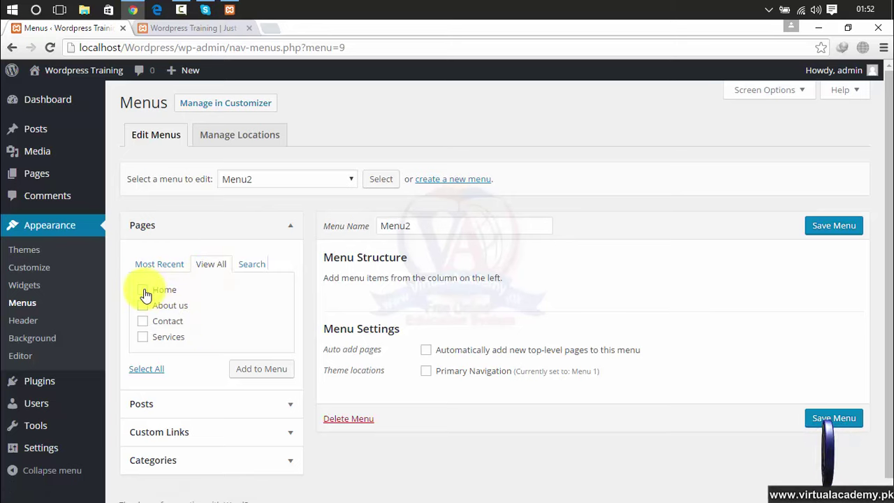
click(143, 290)
click(144, 307)
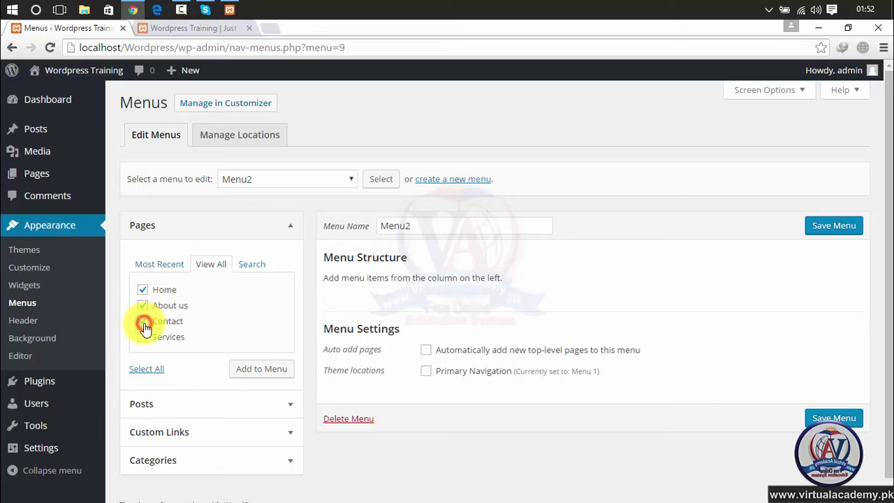
click(143, 322)
click(142, 336)
click(264, 372)
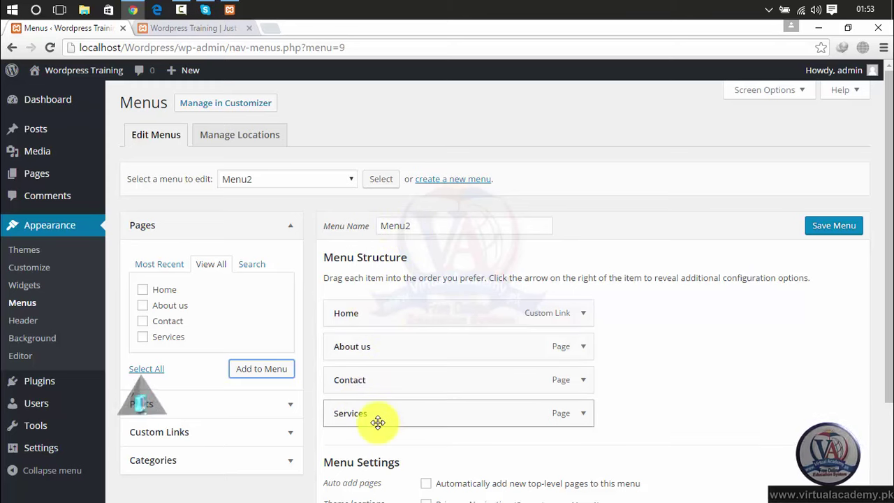
Step: Reorder the Menu2 items to Services, Contact, About us, Home, and save the menu
drag(379, 415, 377, 316)
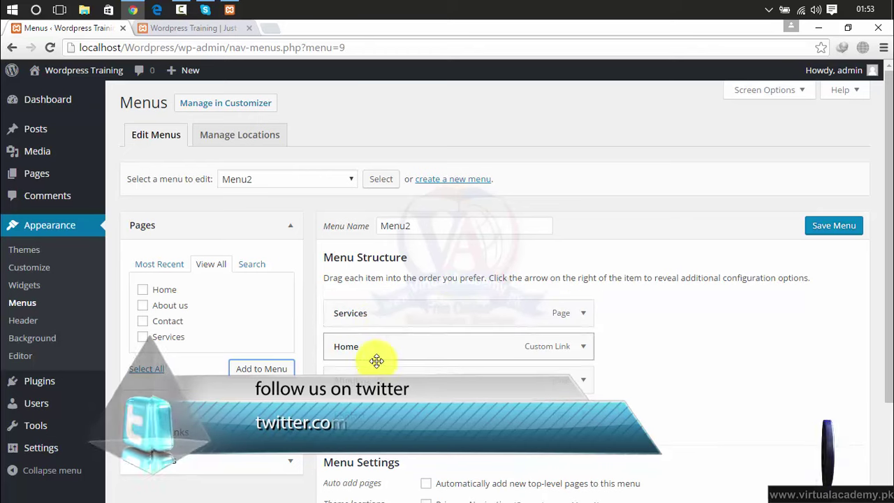
drag(374, 378, 356, 359)
drag(379, 413, 380, 341)
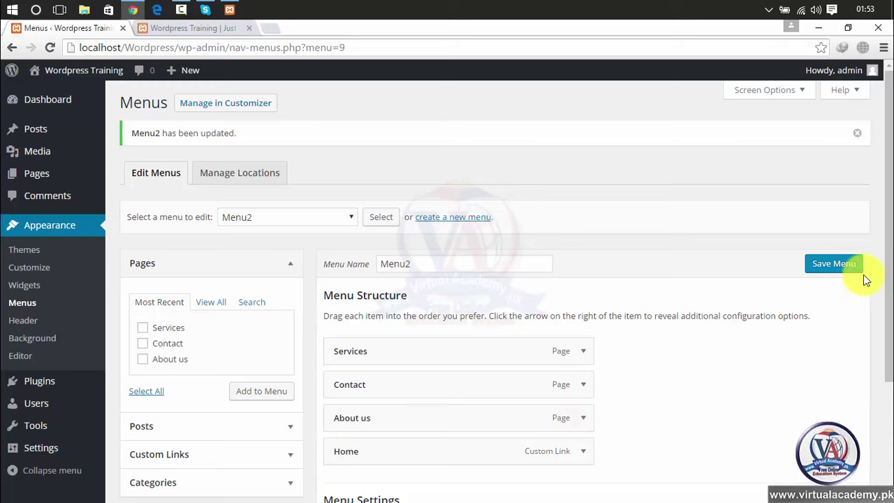
Step: Examine the Posts, Custom Links and Categories sources available for menu items, and return to the Pages list
drag(884, 226, 885, 321)
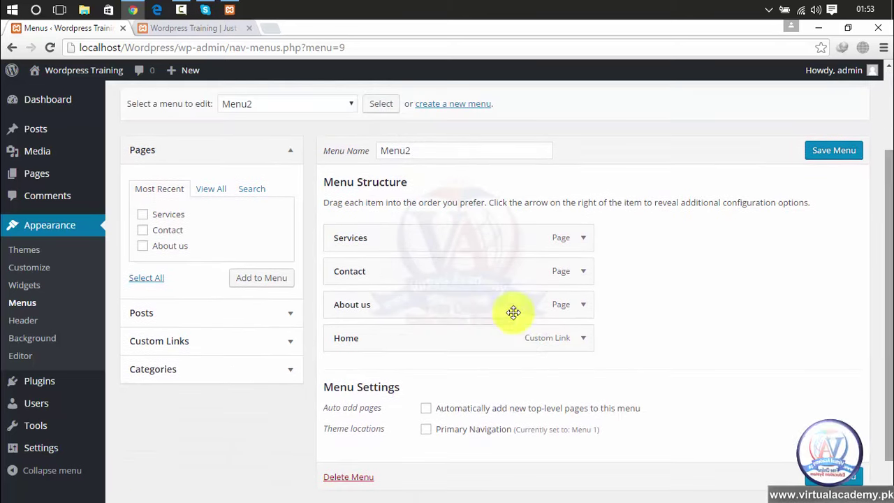
click(255, 325)
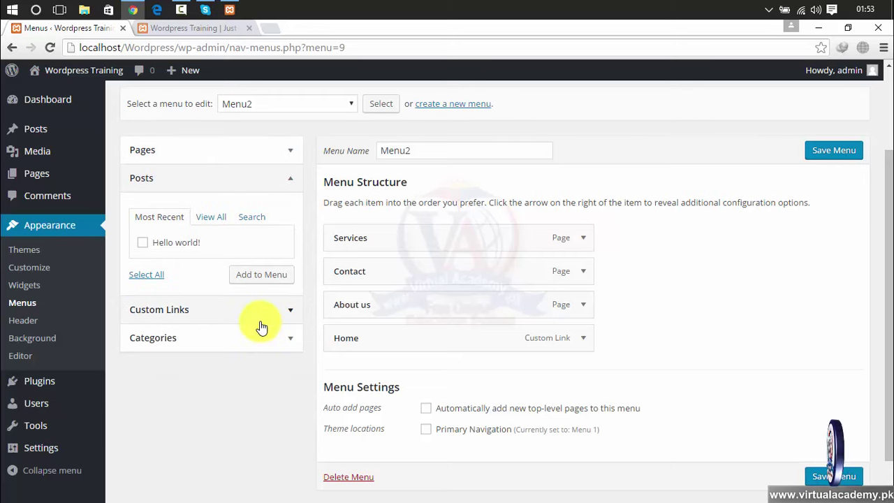
click(259, 323)
click(259, 336)
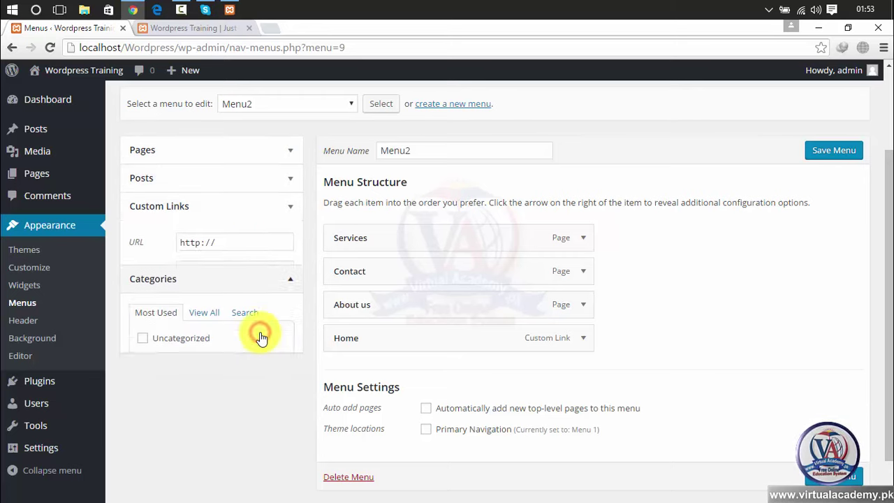
click(271, 246)
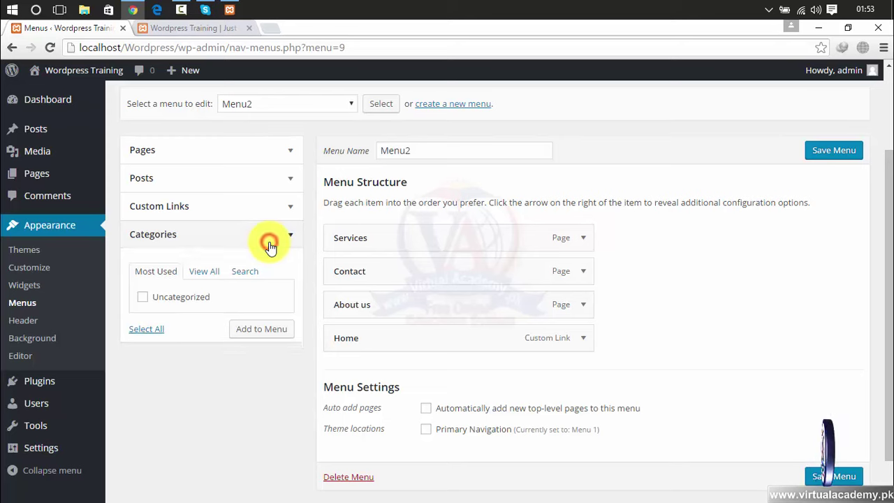
click(279, 148)
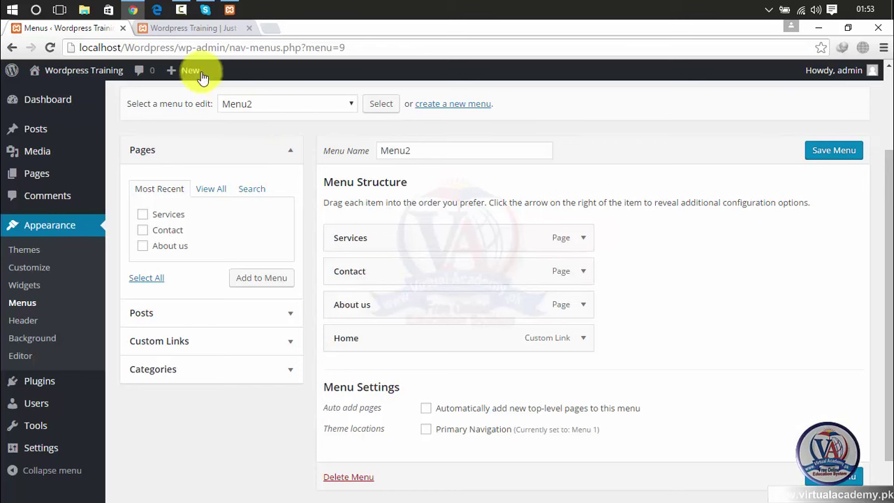
Step: Reload the live site and compare its navigation bar with the Theme locations setting of Menu2
click(190, 28)
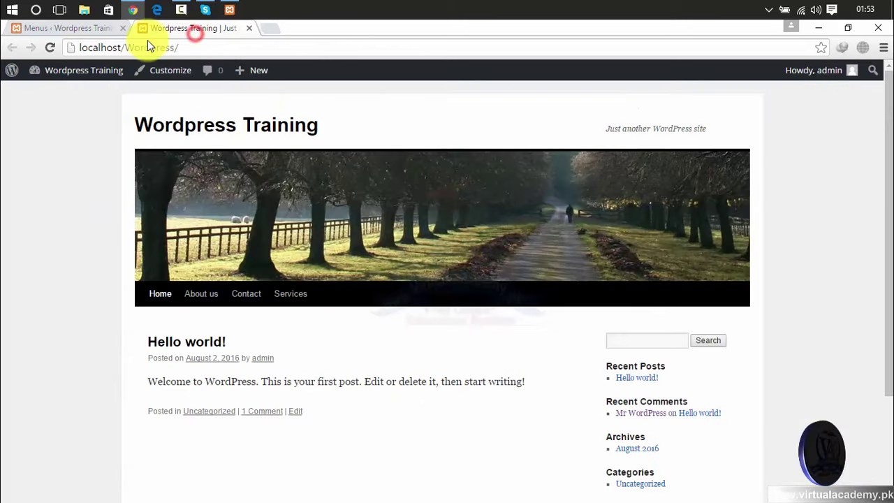
click(51, 48)
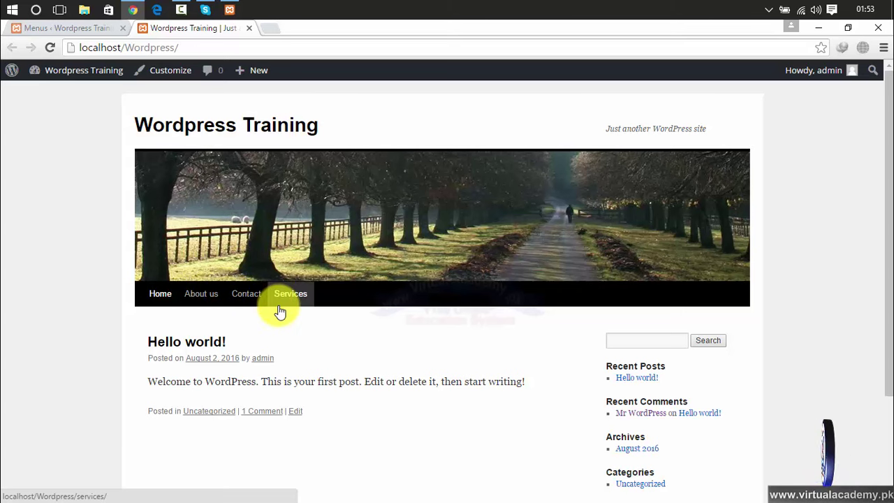
click(84, 27)
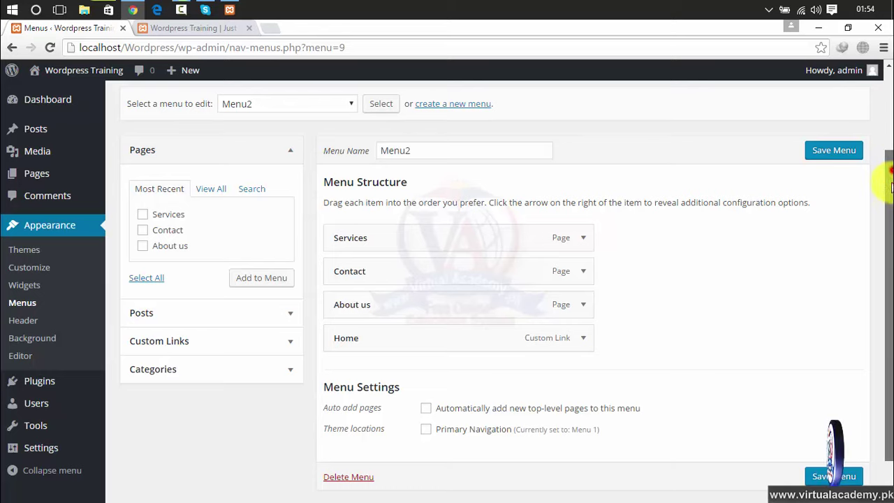
scroll(878, 182, down, 1)
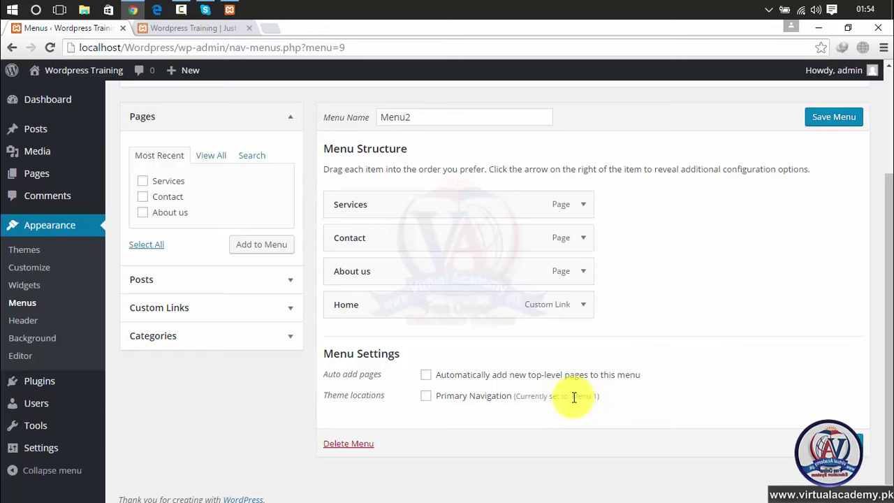
drag(572, 396, 598, 397)
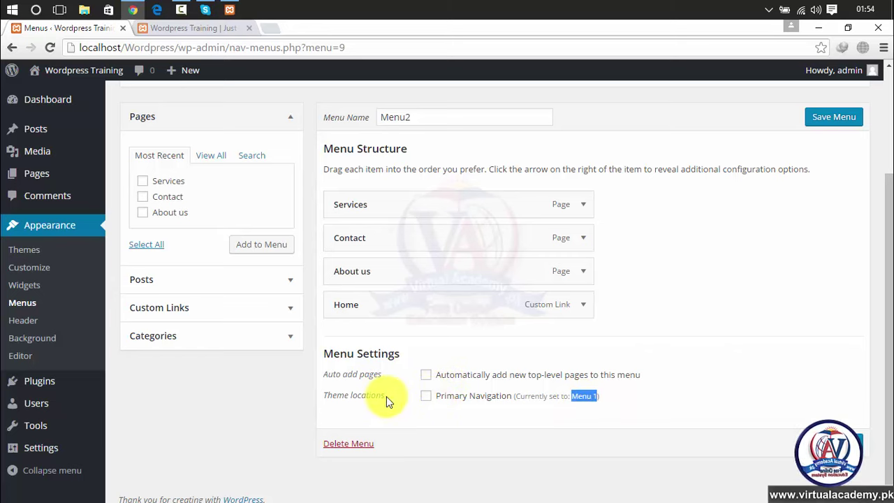
drag(387, 401, 307, 399)
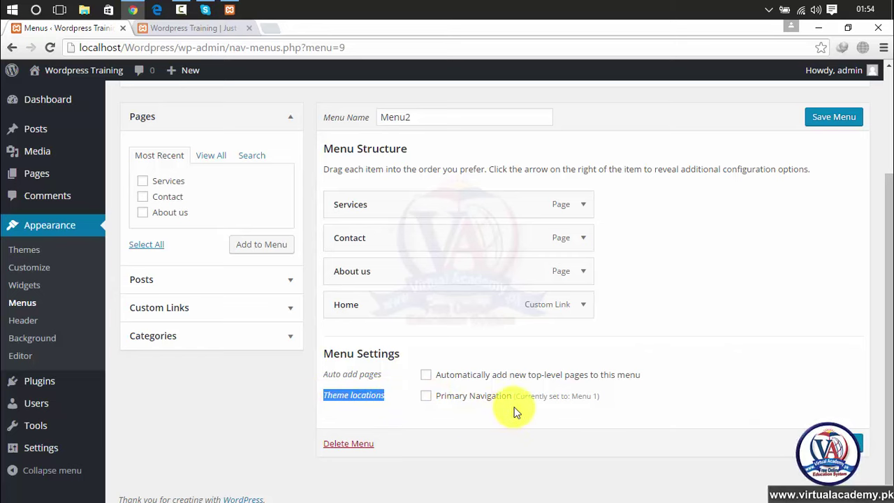
click(208, 26)
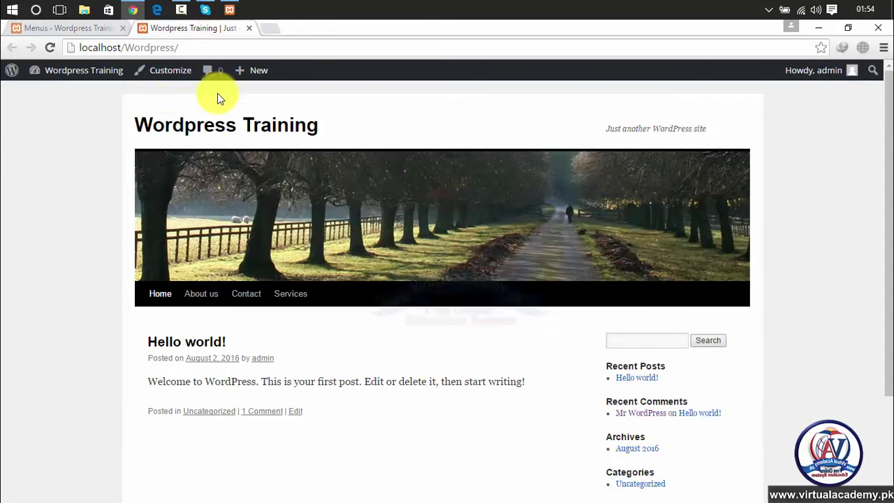
click(97, 29)
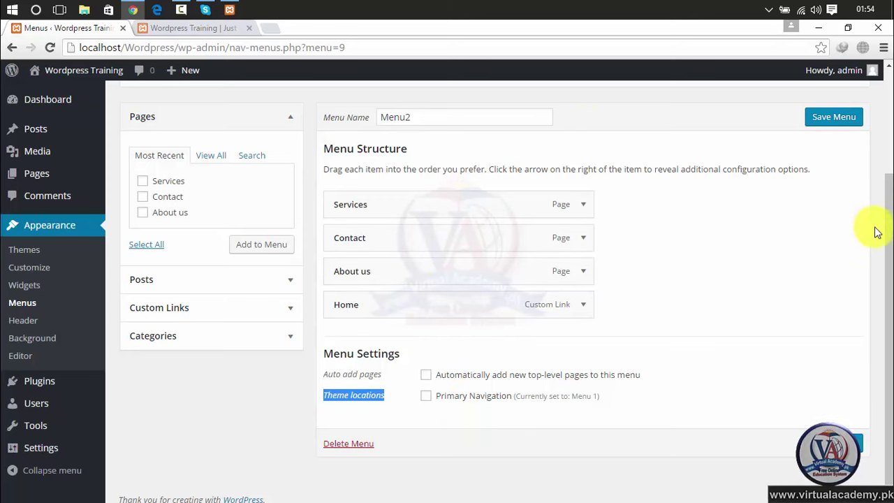
Step: Open the menu locations management and check which menus can be assigned to Primary Navigation, comparing with the live site
drag(888, 219, 890, 137)
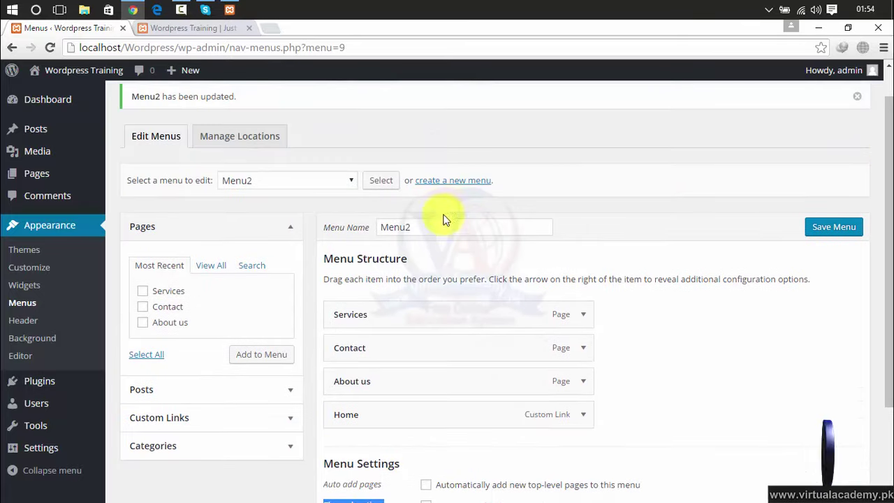
click(243, 138)
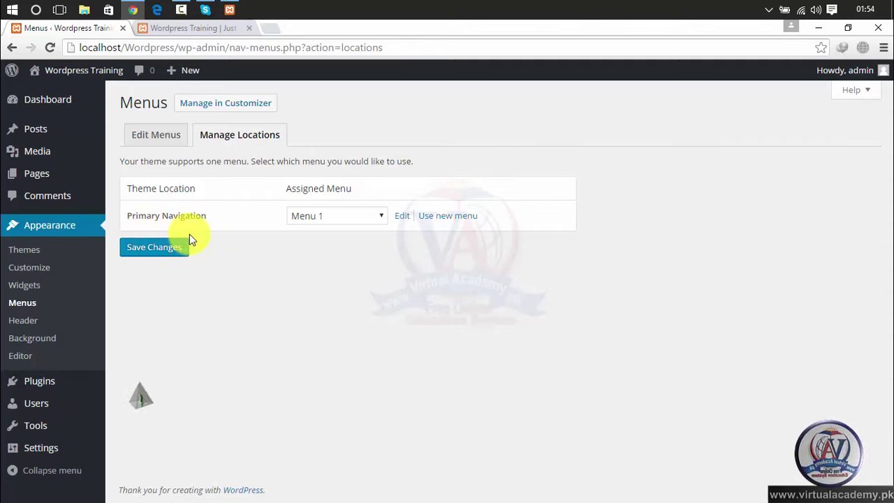
click(332, 221)
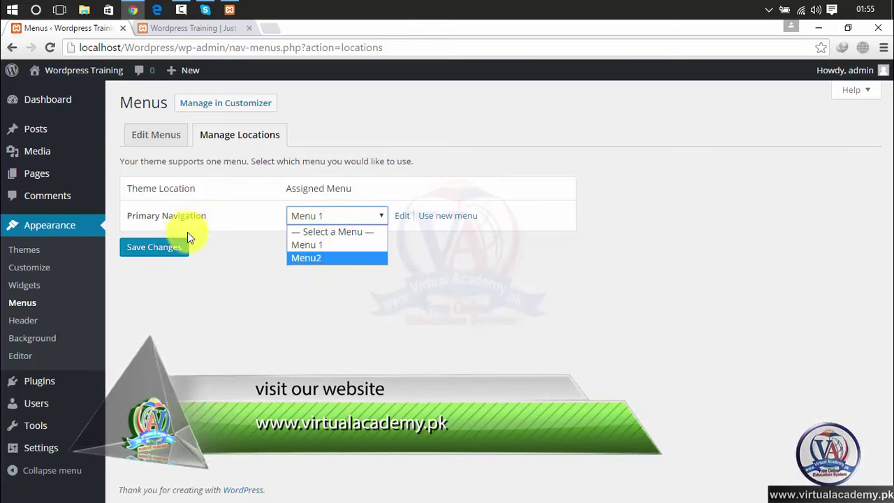
click(239, 261)
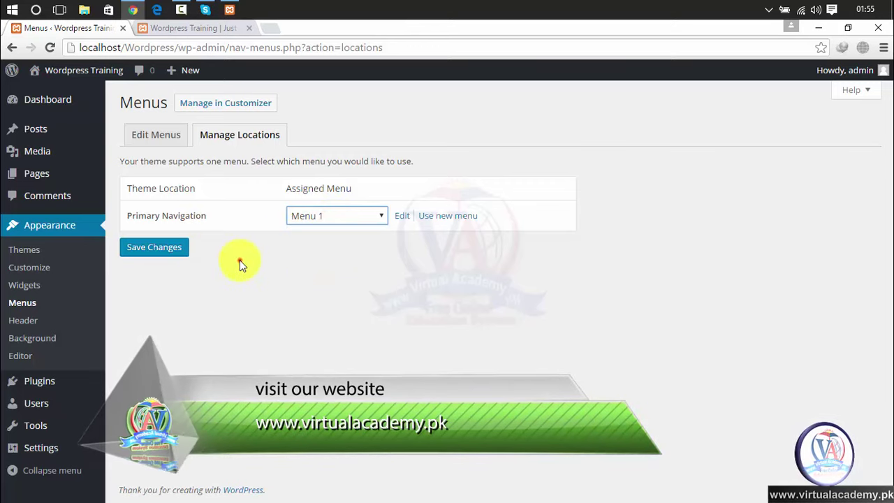
click(359, 218)
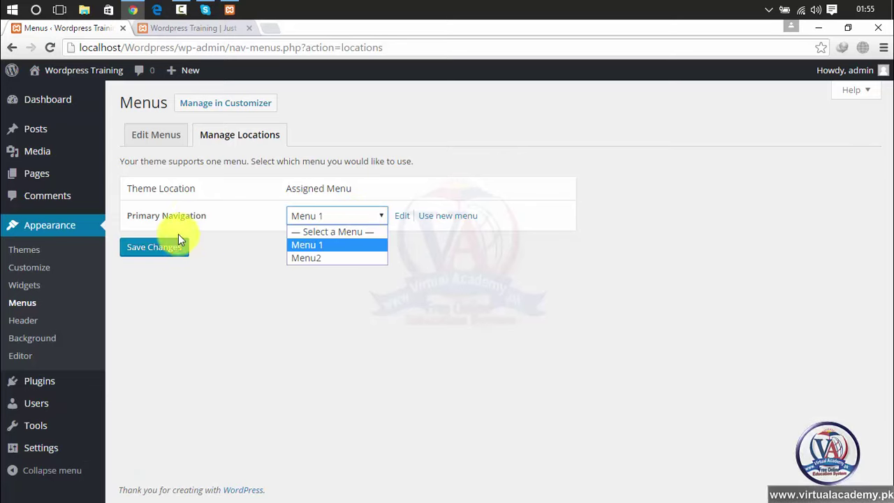
click(201, 32)
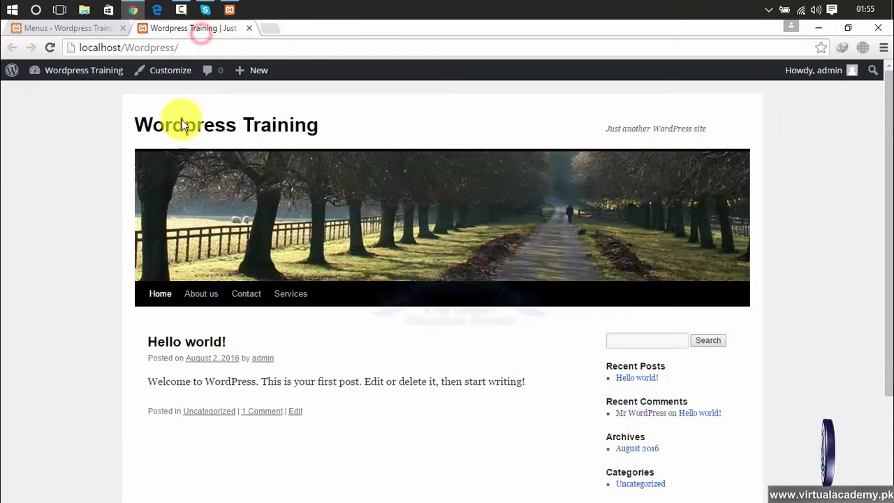
click(77, 28)
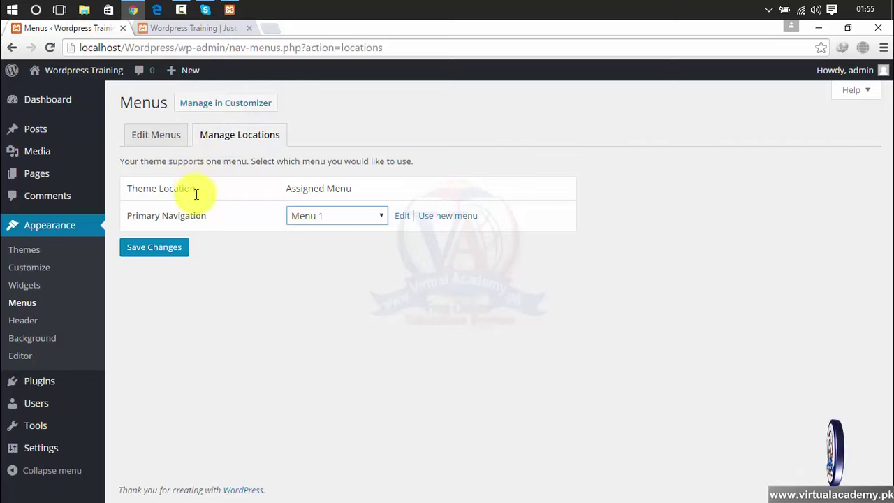
Step: Assign Menu2 to the Primary Navigation location and save the changes
click(314, 218)
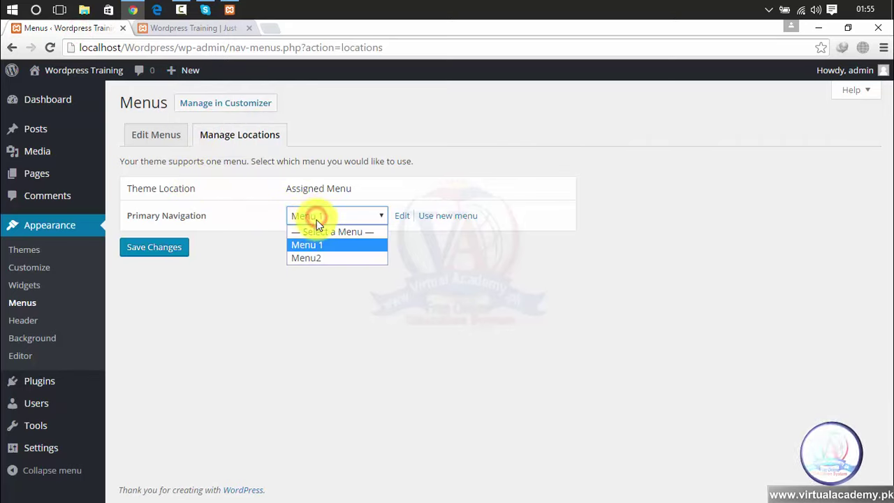
click(312, 258)
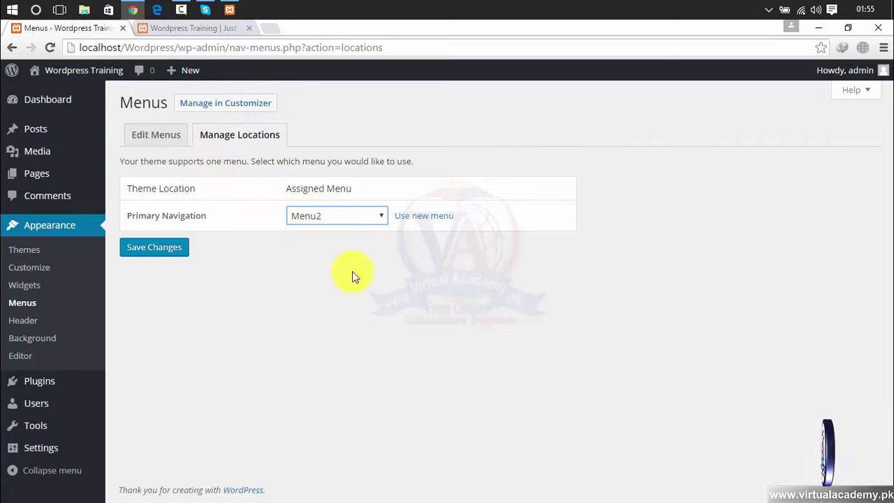
click(210, 30)
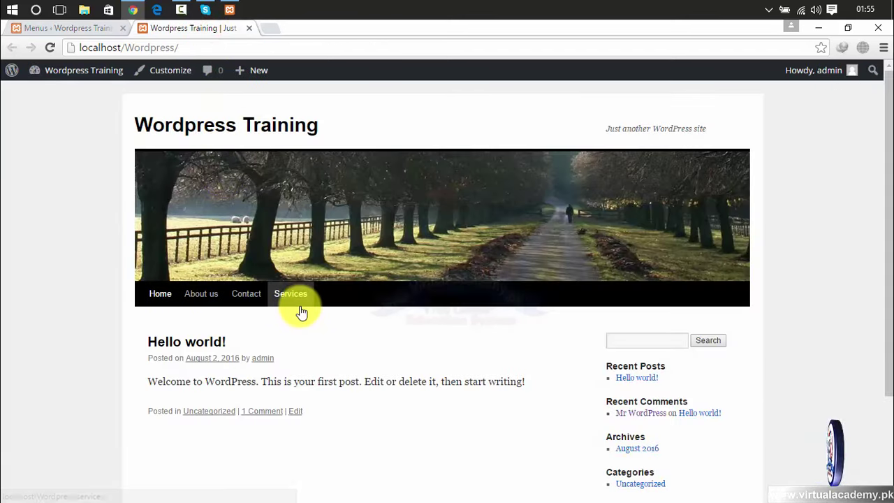
click(88, 30)
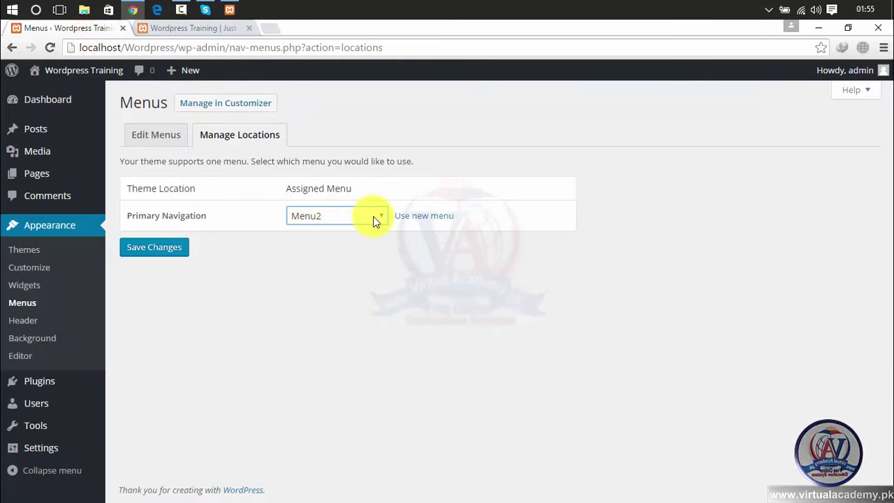
click(162, 256)
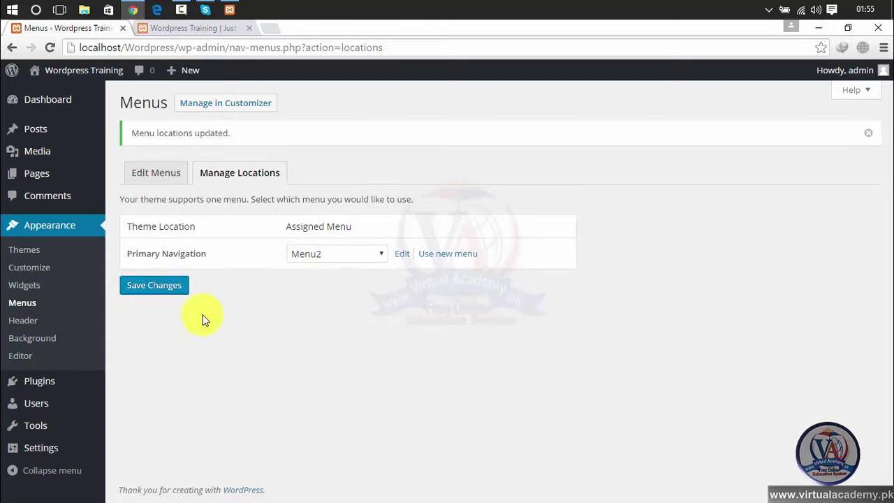
Step: Check Menu2's theme location in the menu editor, reload the live site and compare the navigation order with the menu structure
click(166, 173)
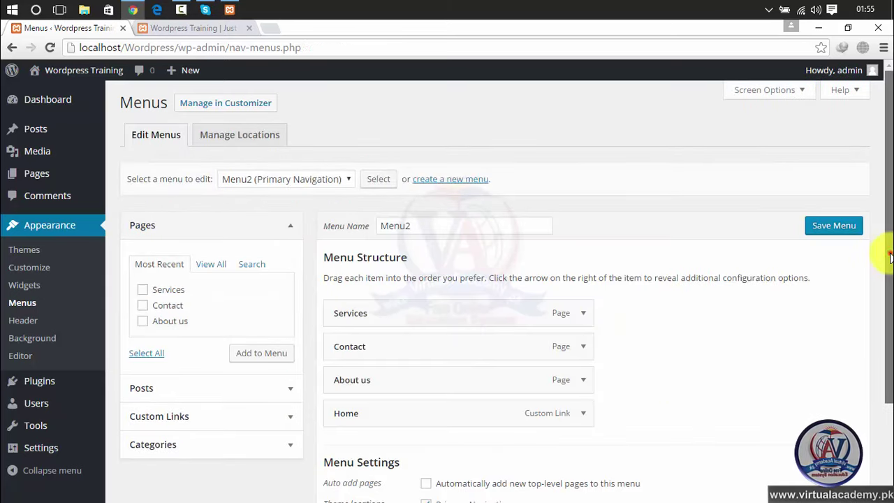
scroll(887, 280, down, 3)
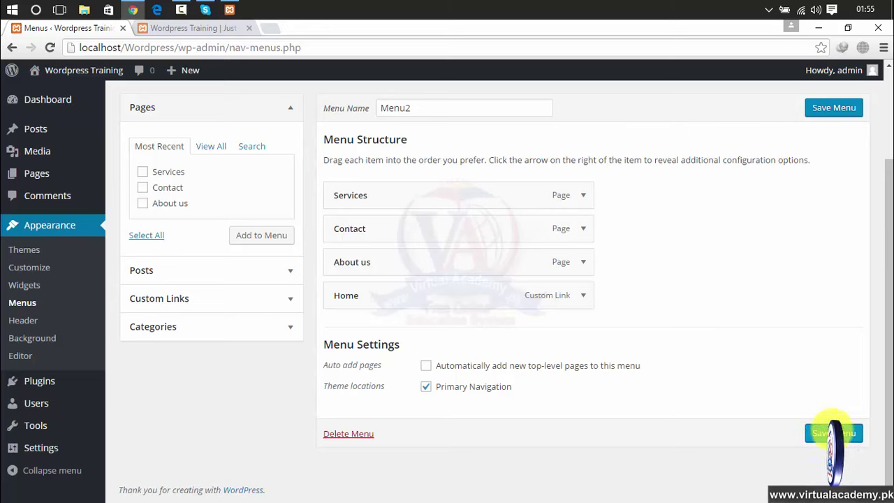
click(216, 33)
click(54, 48)
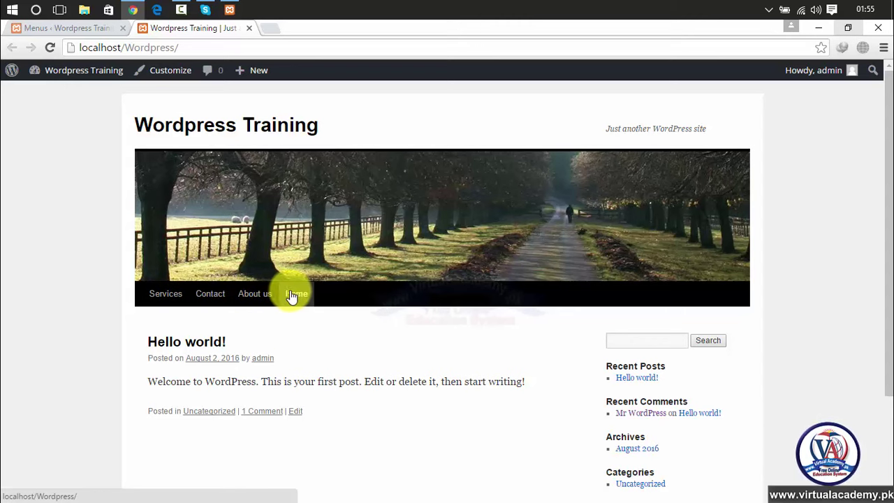
click(111, 27)
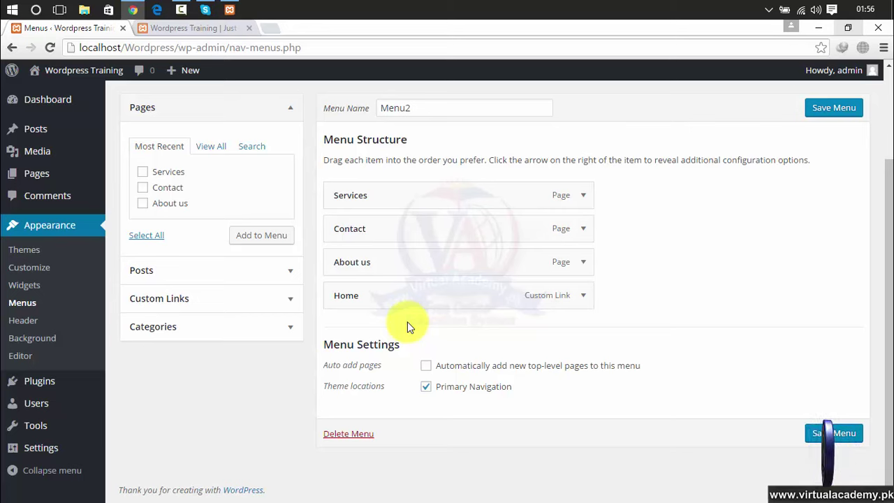
click(201, 30)
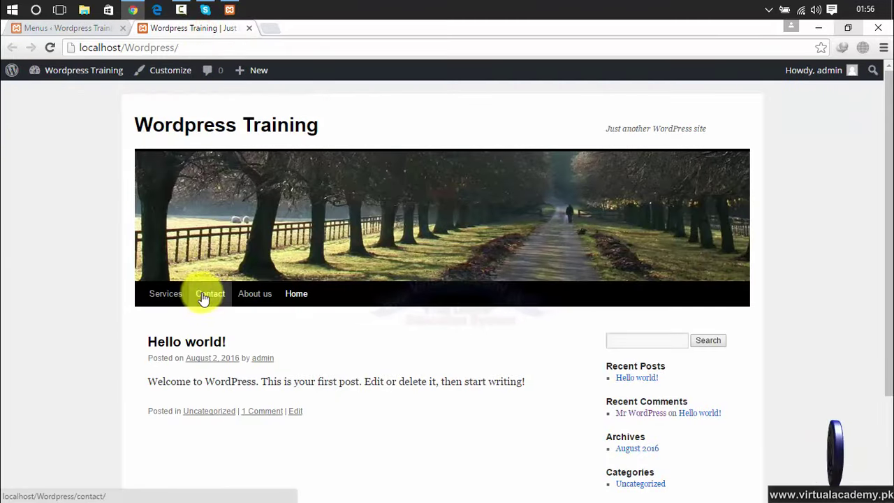
click(102, 32)
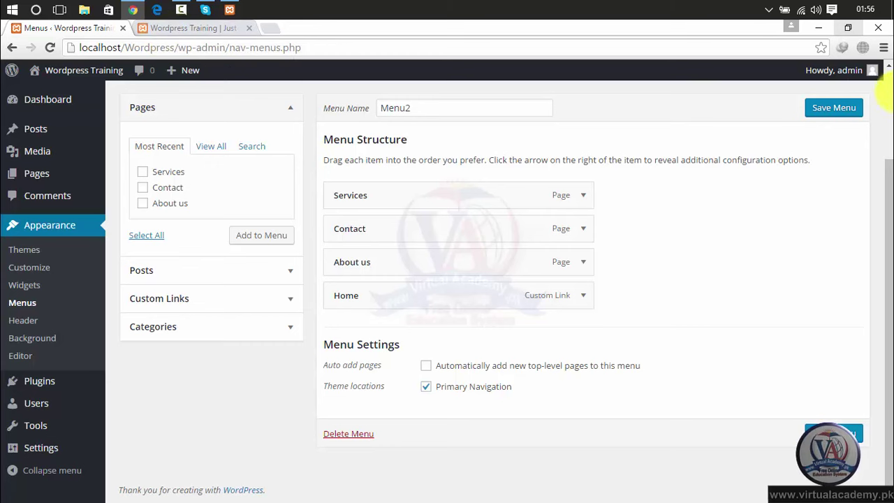
Step: Load Menu 1 in the menu editor in place of Menu2
click(890, 84)
click(890, 85)
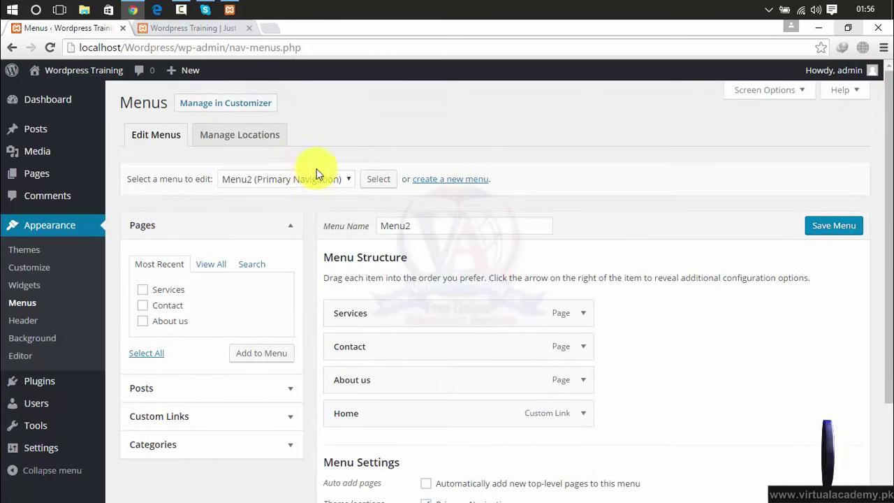
click(342, 180)
click(329, 194)
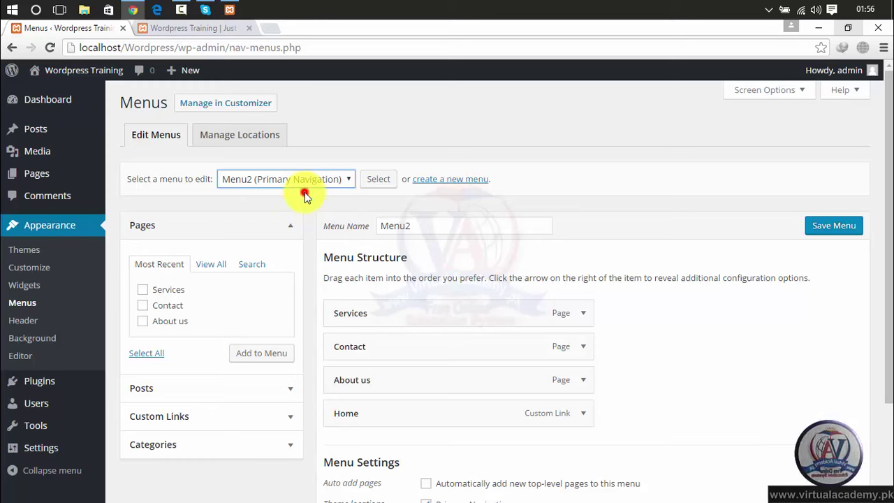
click(383, 180)
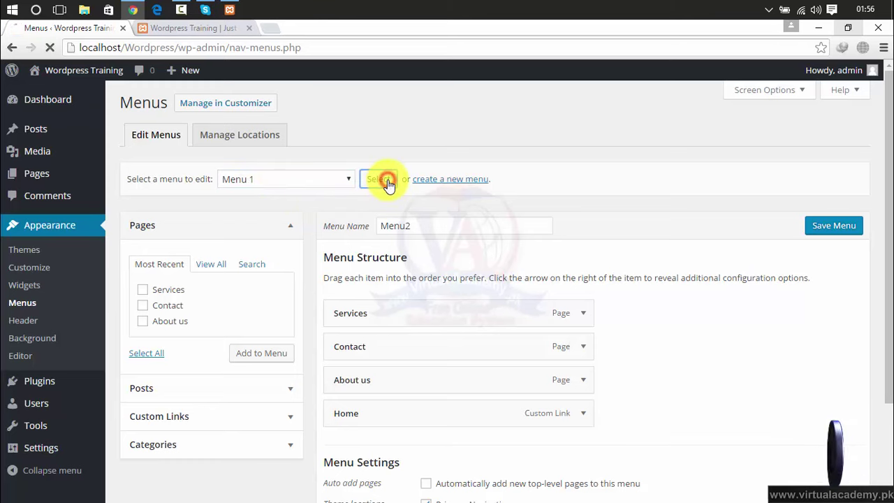
Step: Assign Menu 1 to the Primary Navigation location and save the changes
click(285, 137)
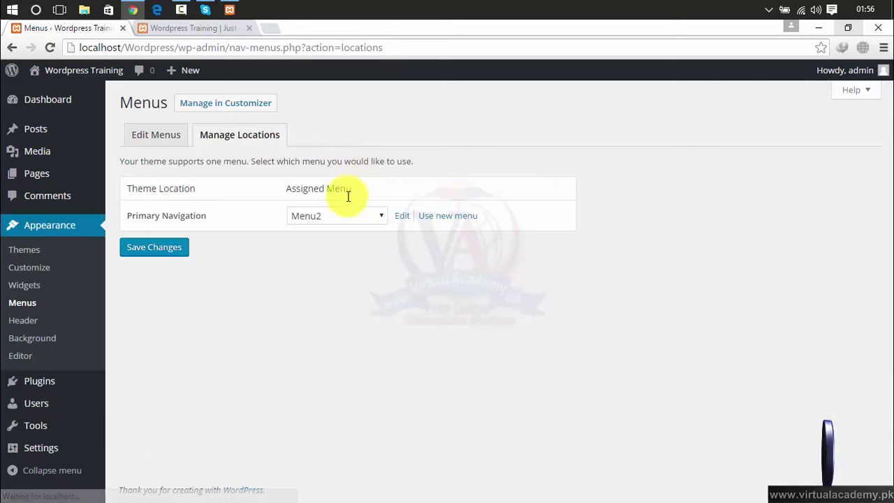
click(335, 215)
click(333, 244)
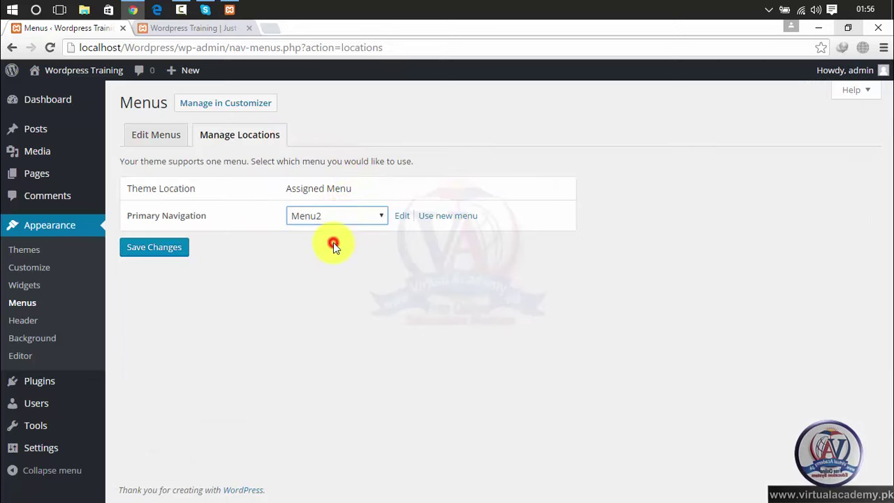
click(151, 250)
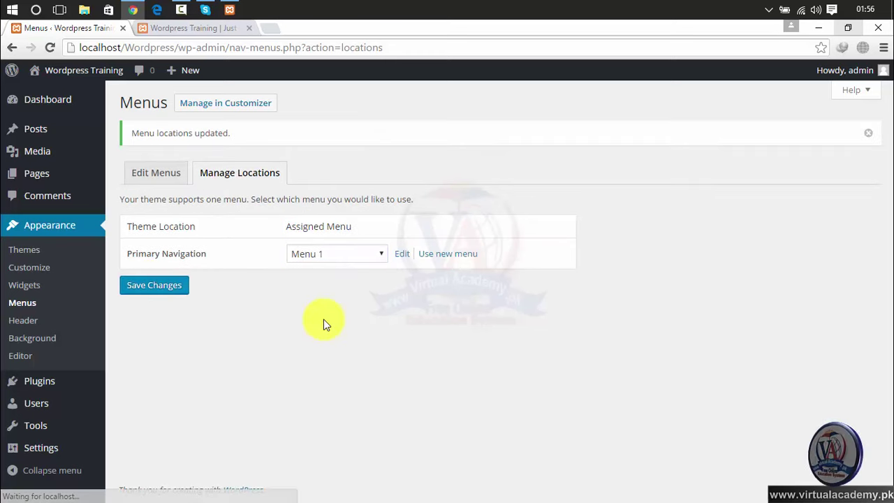
Step: Return to the menu editor and check which menu is marked as Primary Navigation in the list of editable menus
click(148, 173)
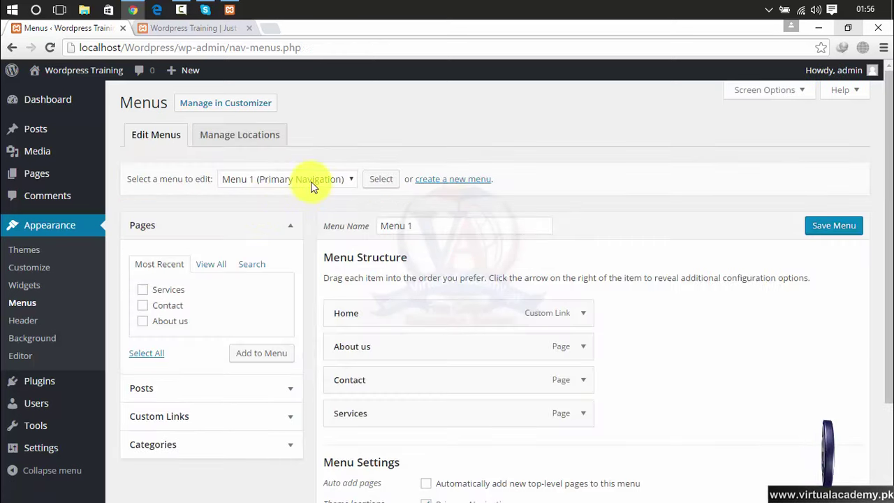
click(313, 183)
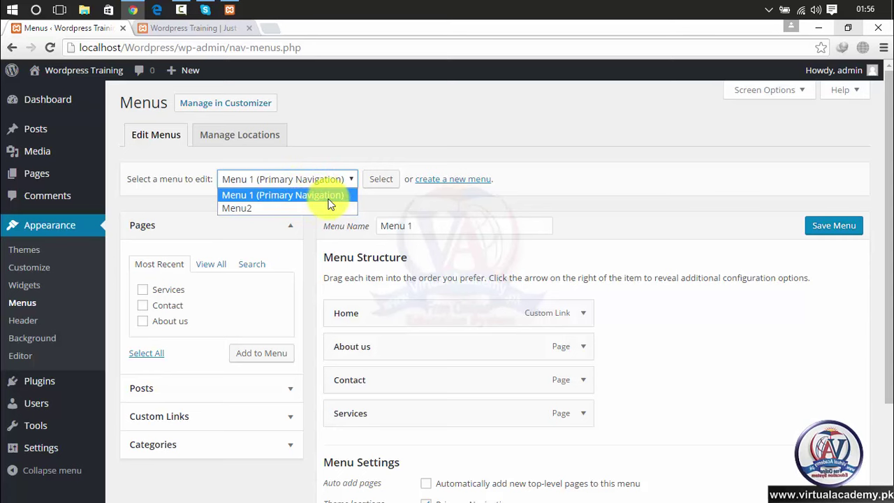
click(544, 187)
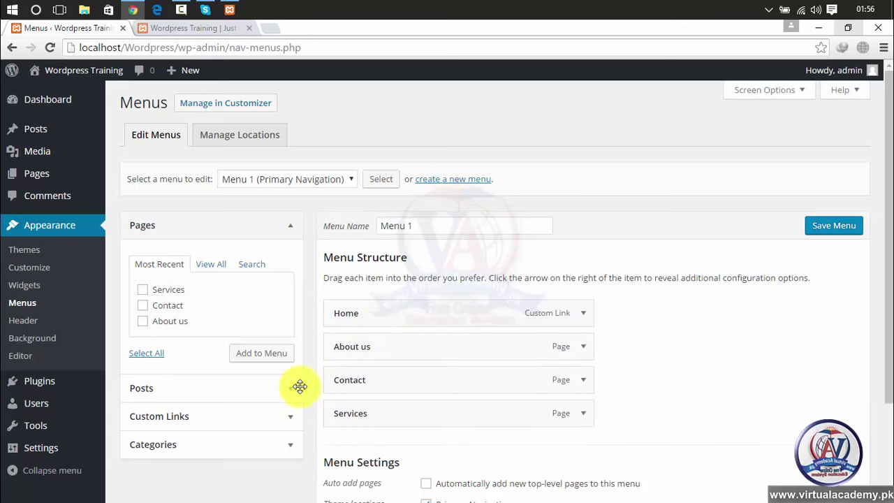
Step: Create a new page titled Courses with an empty body and publish it
mouse_move(36, 158)
mouse_move(50, 175)
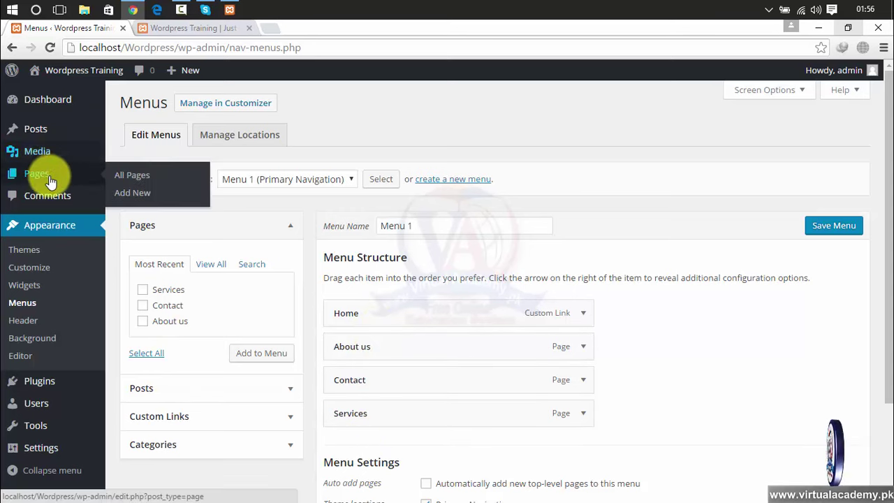
click(139, 195)
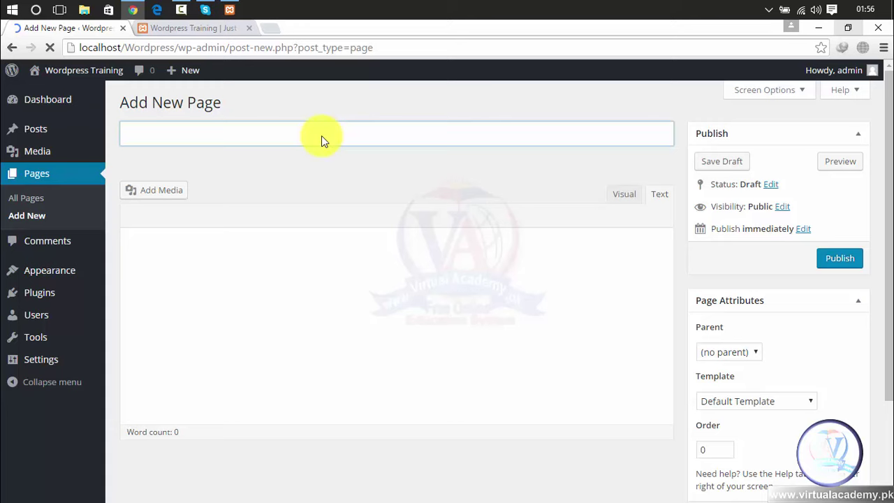
click(322, 135)
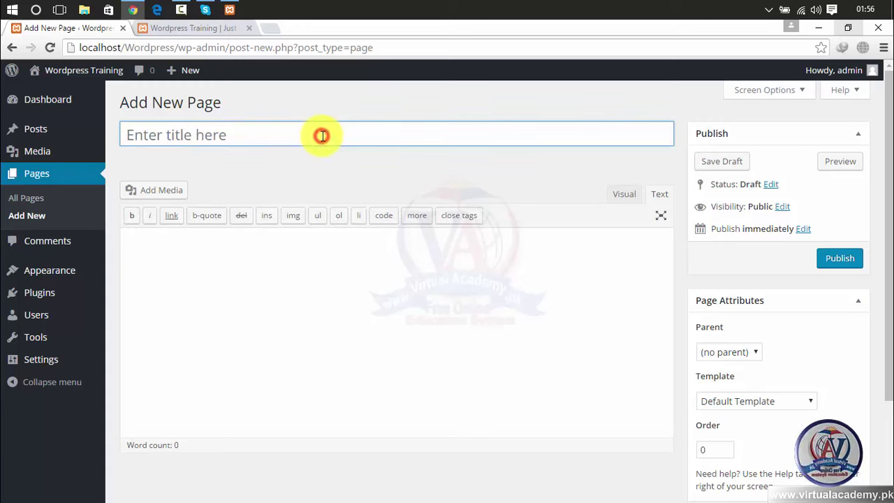
text(Cou)
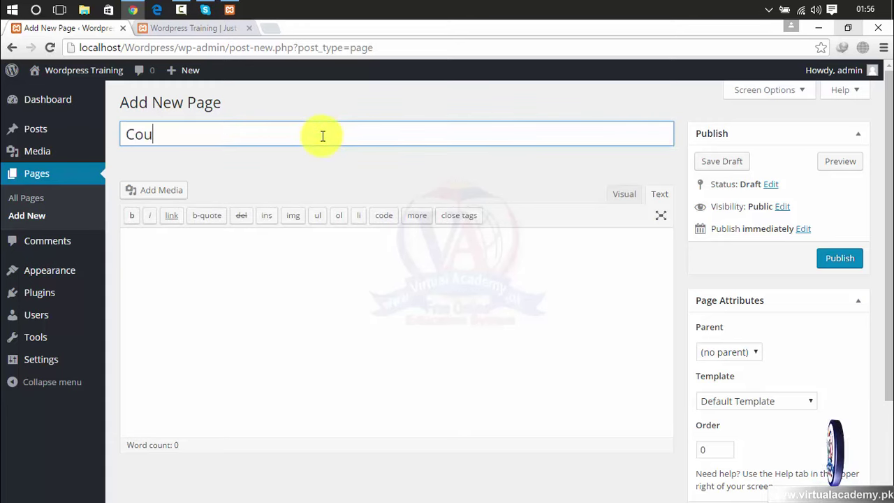
key(BackSpace)
key(BackSpace)
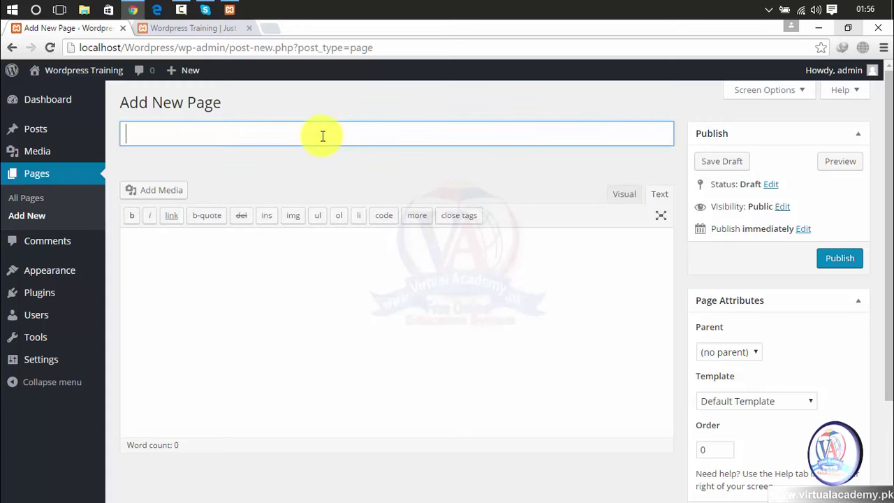
click(166, 28)
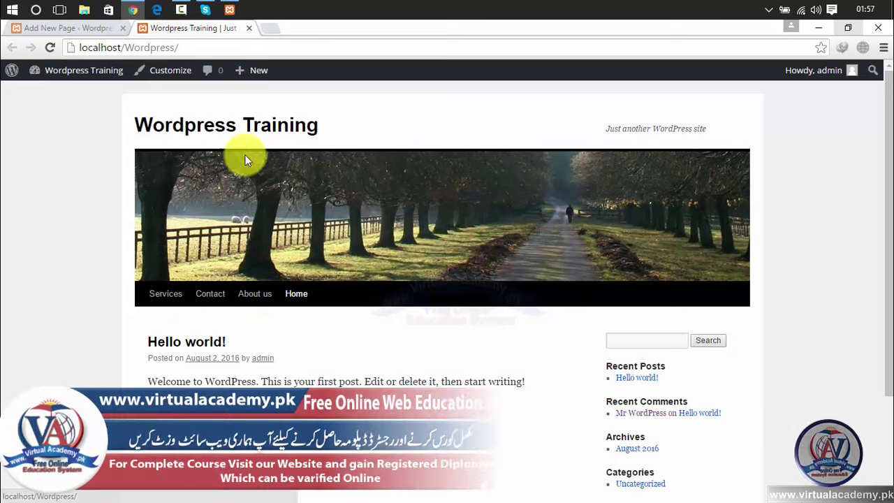
click(99, 28)
text(C)
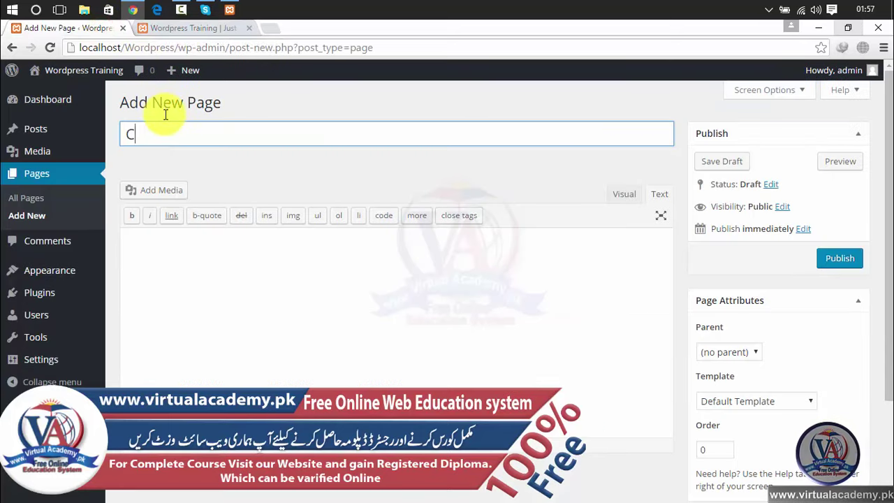
text(ourses)
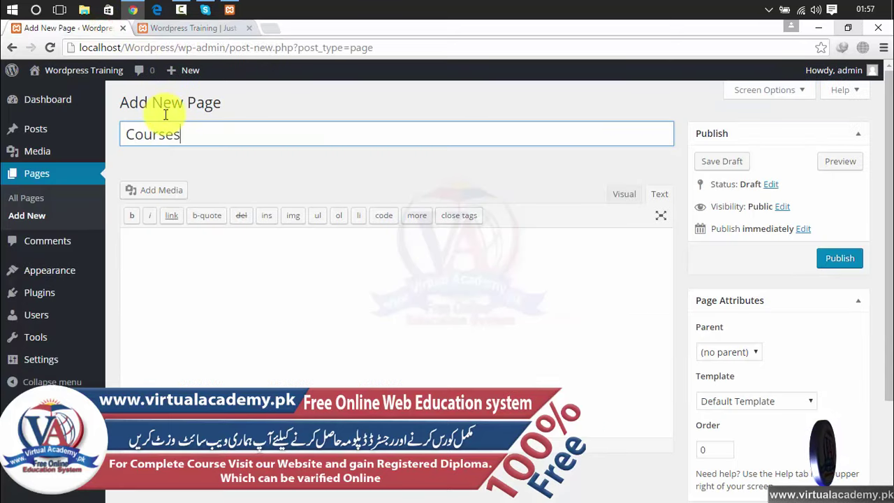
click(165, 269)
click(838, 259)
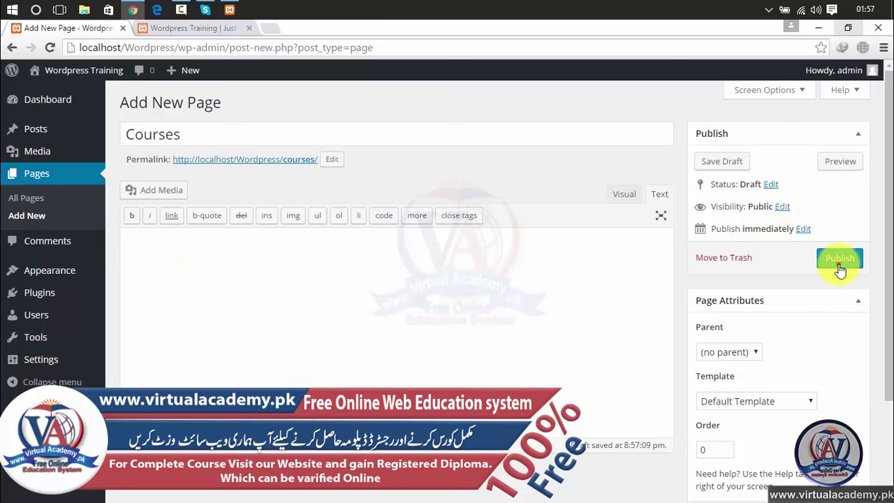
click(305, 293)
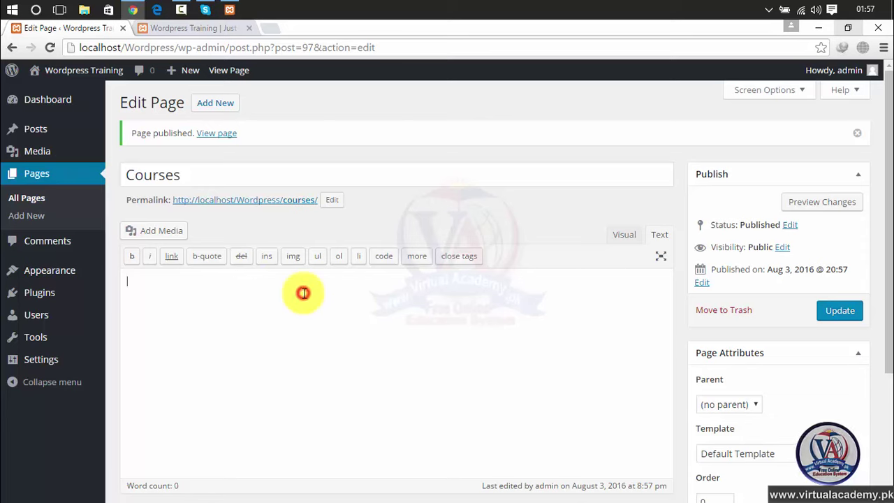
Step: Add another new page titled AutoDesk, leaving its body empty, and publish it
click(215, 103)
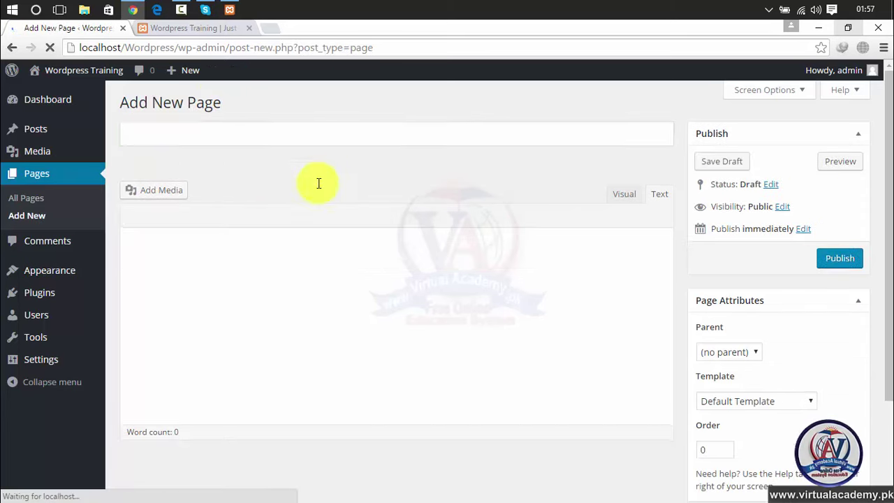
click(258, 136)
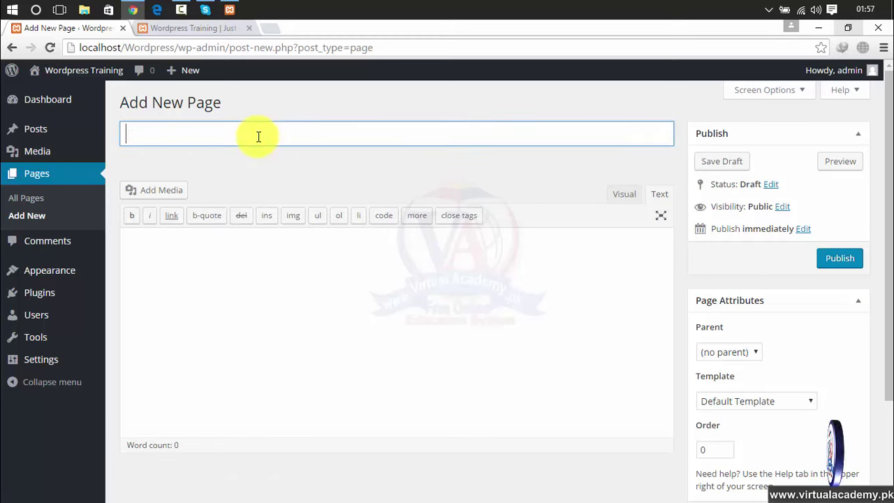
text(Au)
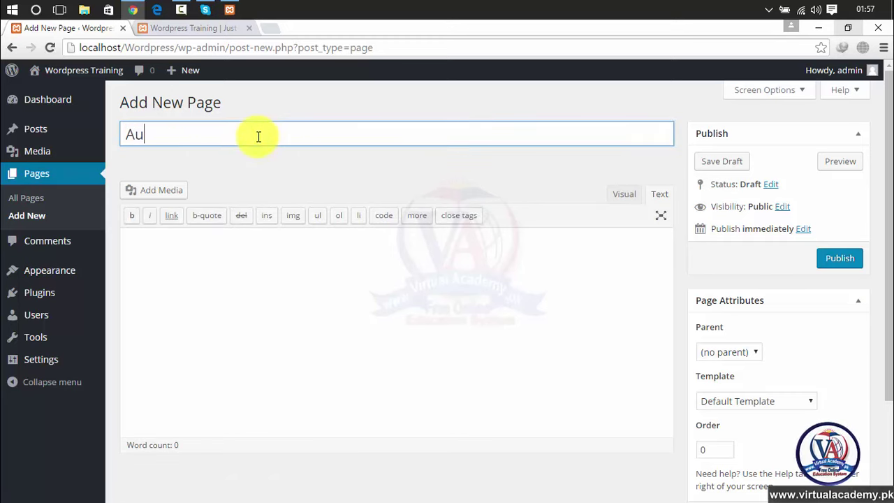
text(toDESK)
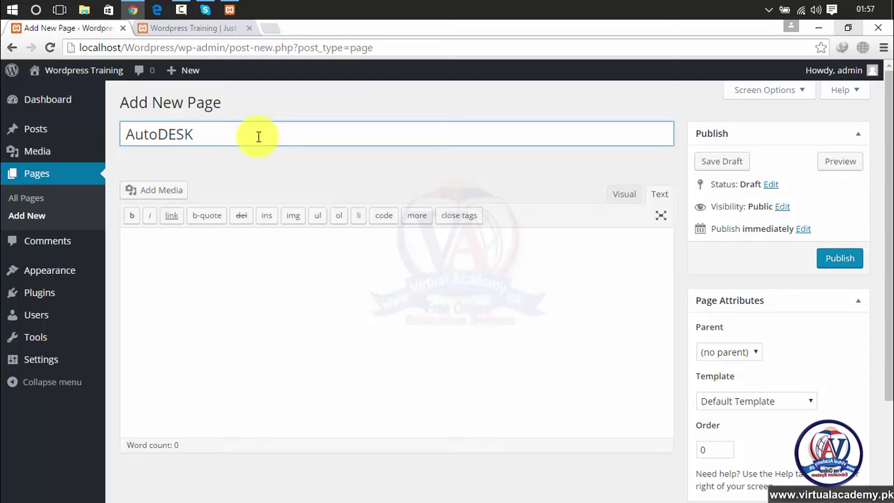
key(BackSpace)
key(BackSpace)
key(BackSpace)
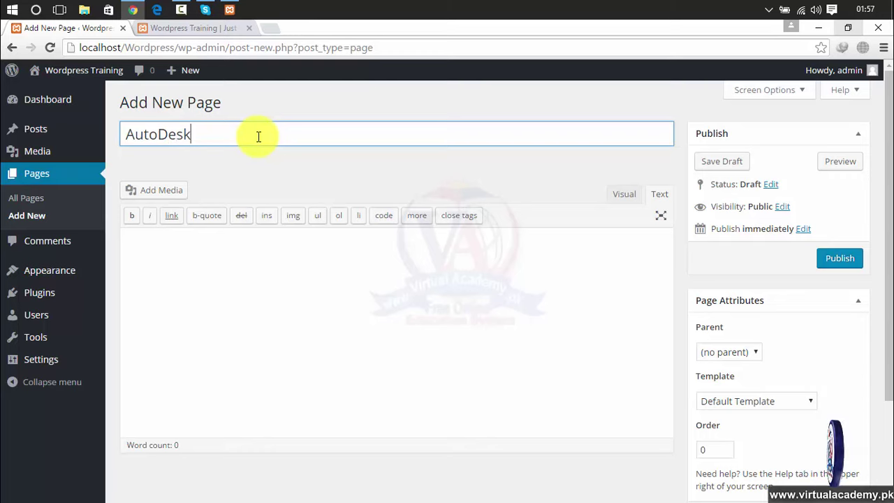
click(528, 280)
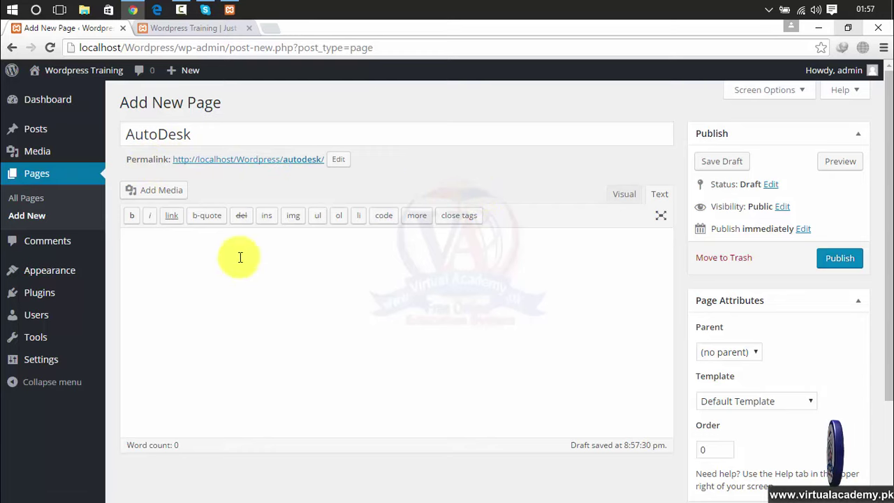
click(838, 265)
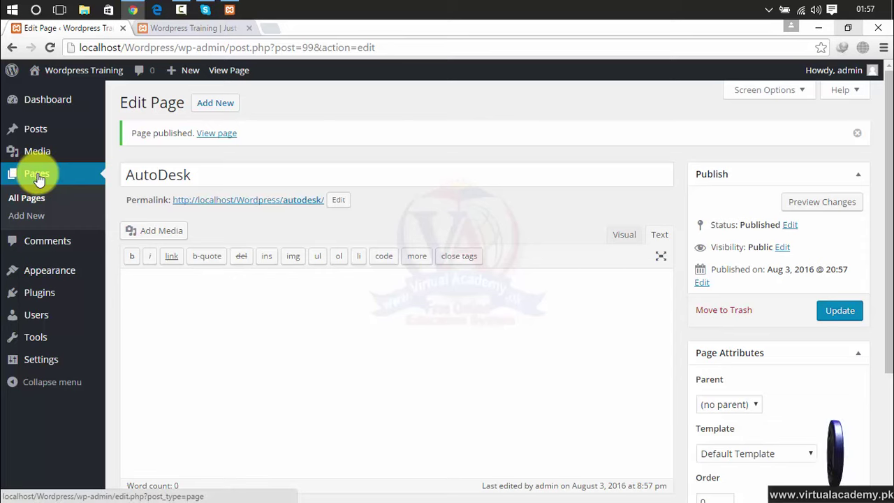
Step: Add a new page titled AutoCAD Electrical 2017, copy its title to the clipboard and publish the page
click(216, 108)
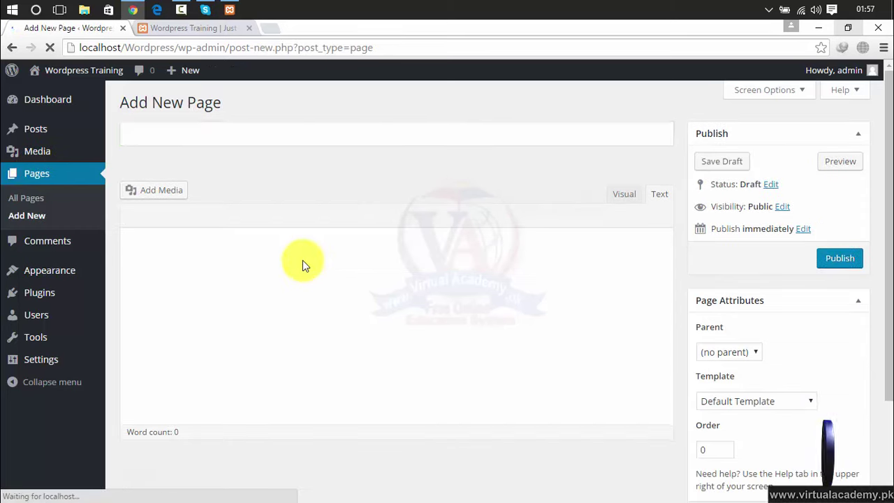
click(237, 135)
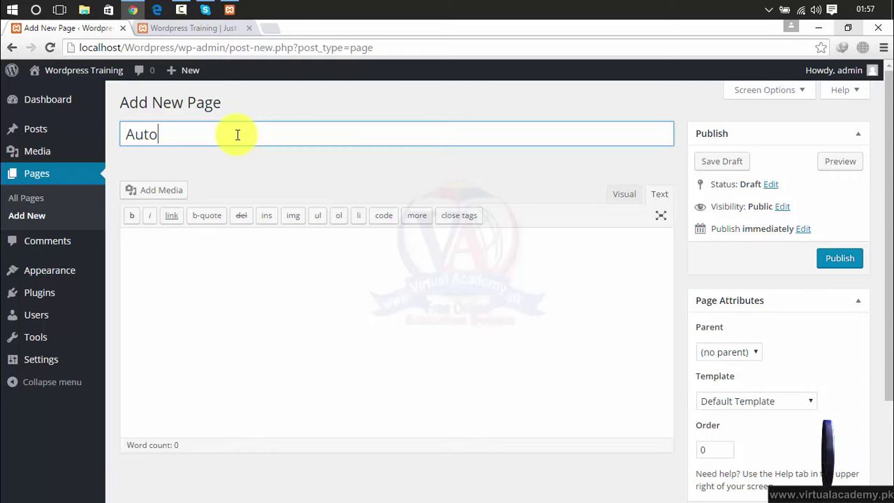
text(AutoCAD ele)
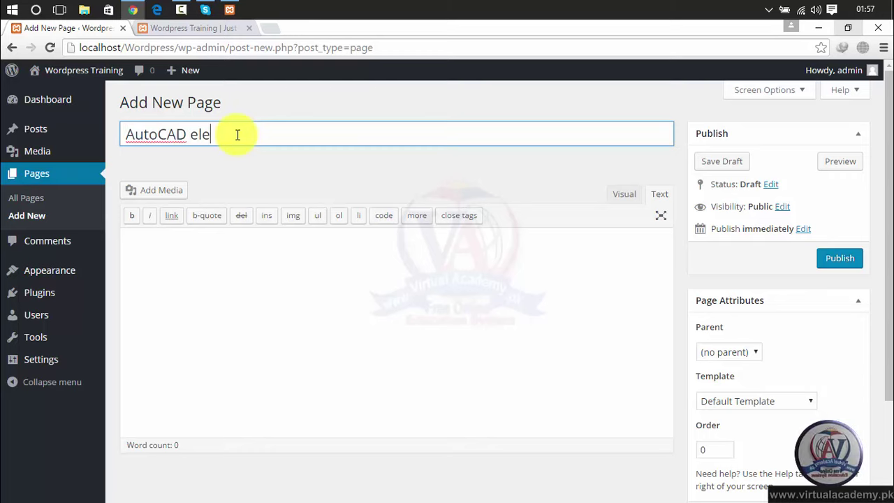
text(Electrical 2017)
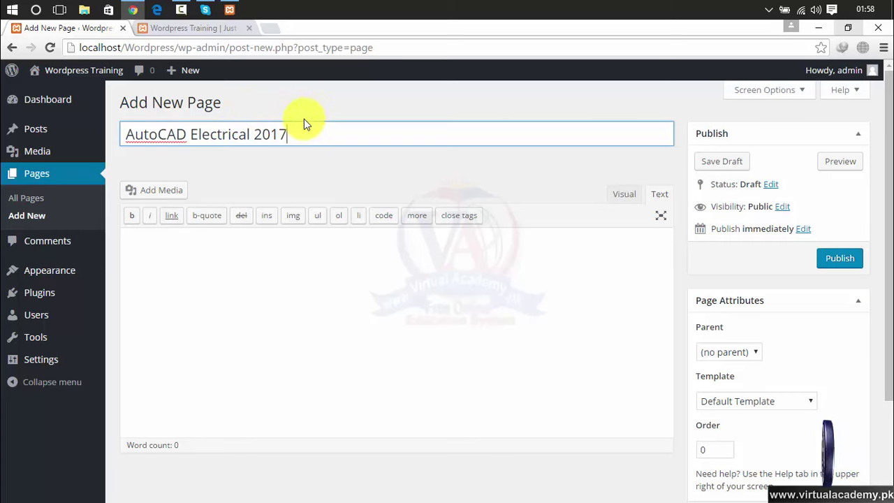
drag(299, 134, 69, 164)
key(ctrl+c)
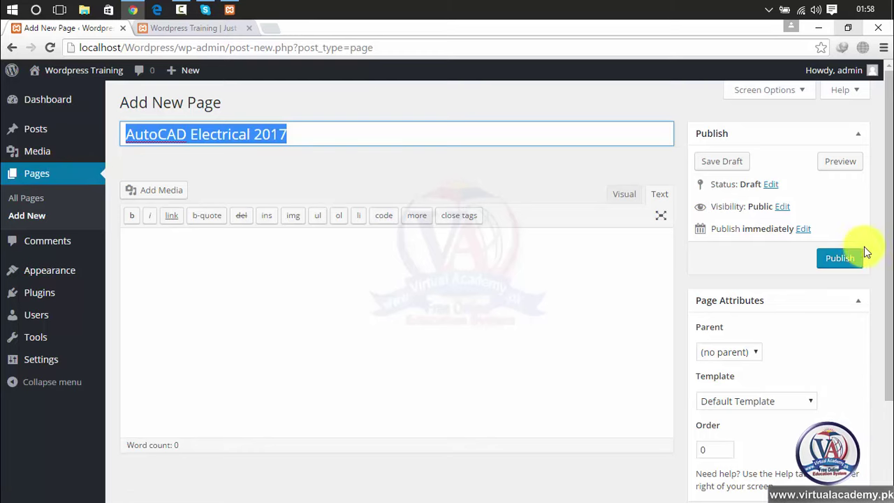
click(856, 263)
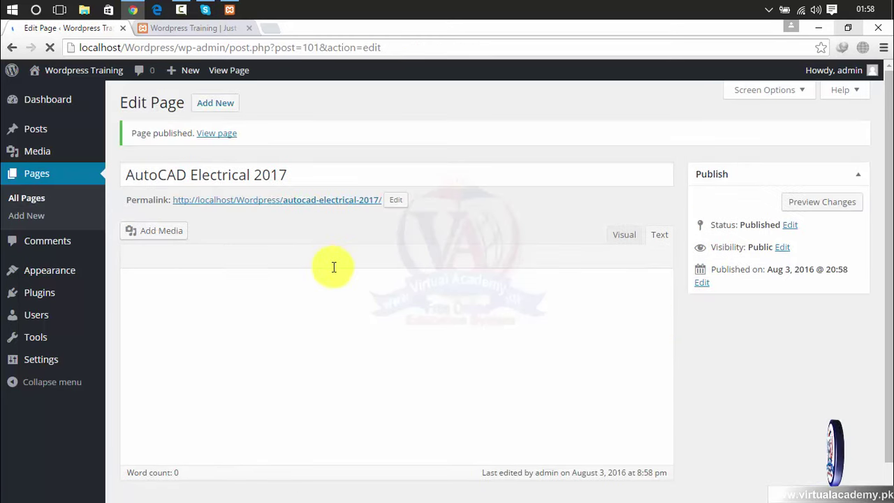
Step: Add and publish a page titled AutoCAD Mechanical 2017 by pasting the copied title and replacing Electrical with Mechanical
click(220, 105)
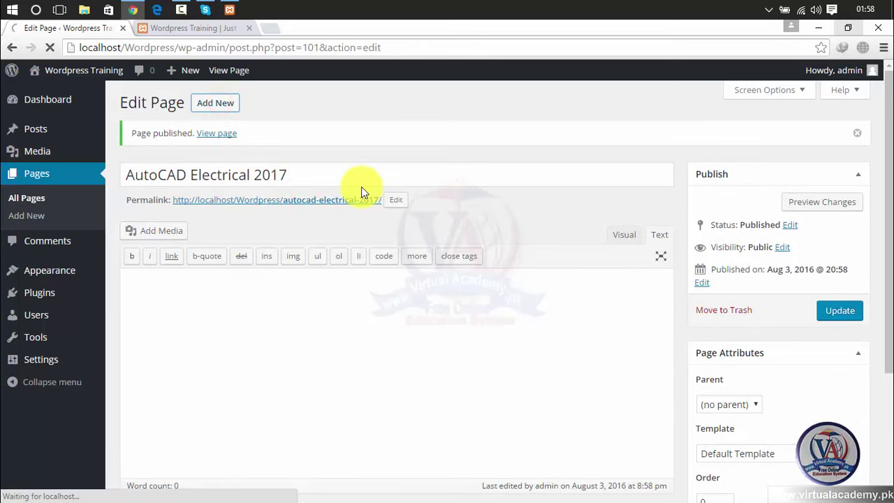
click(285, 136)
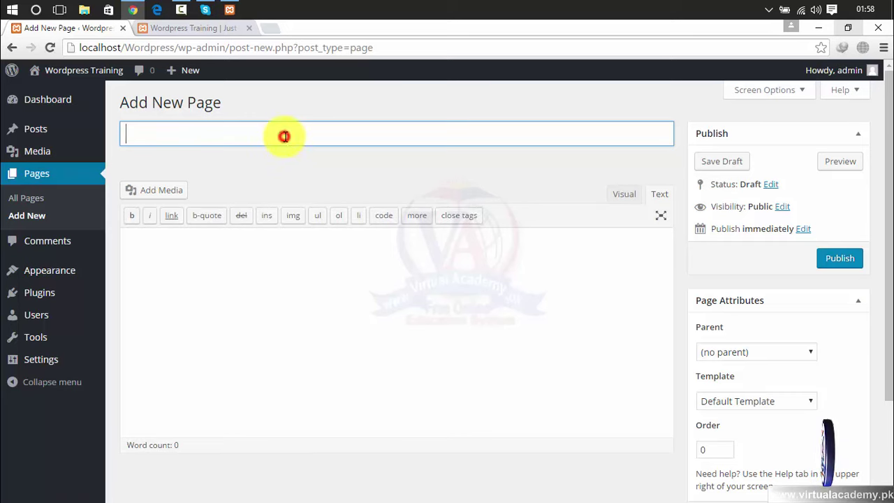
text(AutoCAD Electrical 2017)
mouse_move(199, 135)
mouse_down()
mouse_move(293, 135)
mouse_move(194, 137)
mouse_up()
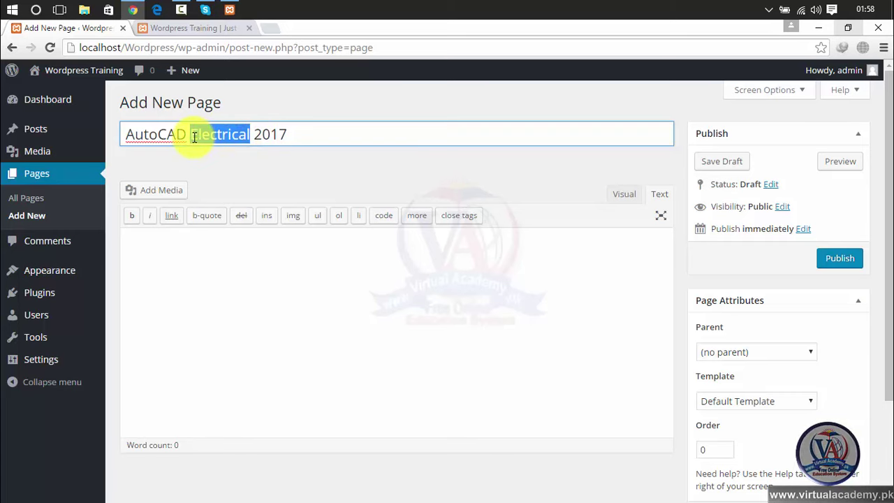
text(Mechanical)
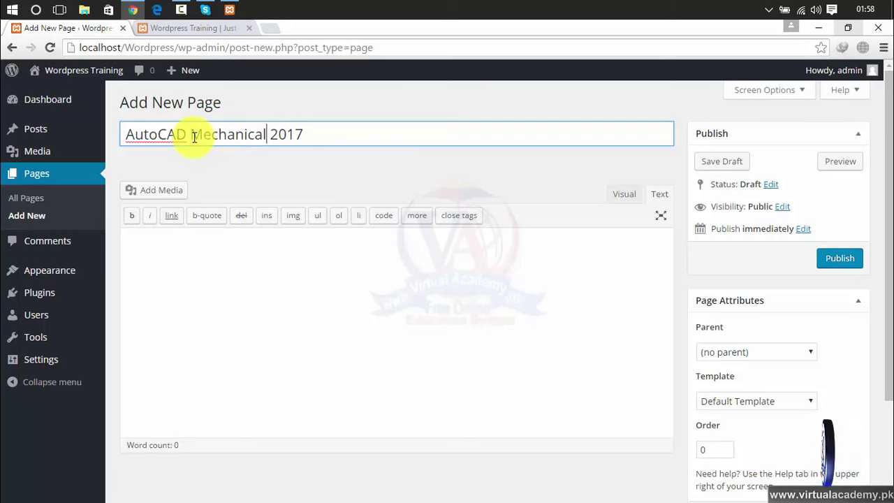
click(828, 259)
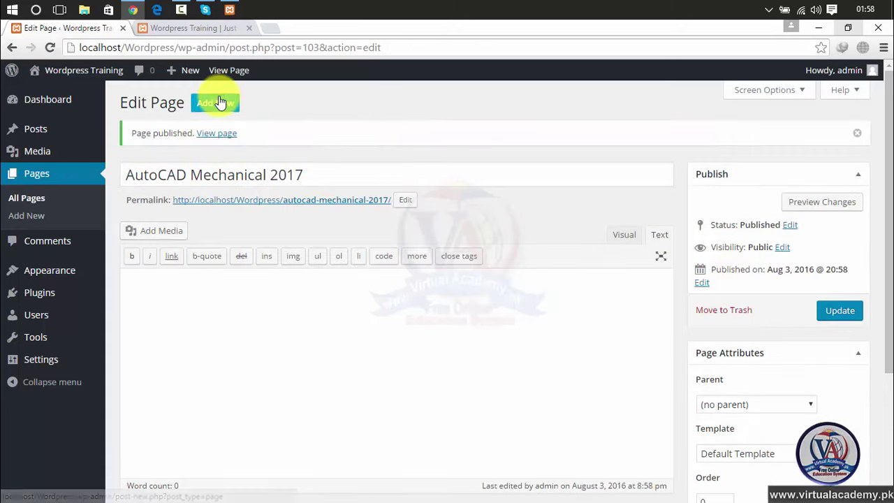
Step: Add and publish a page titled AutoCAD Architecture 2017 by pasting the copied title and replacing Electrical with Architecture
click(215, 103)
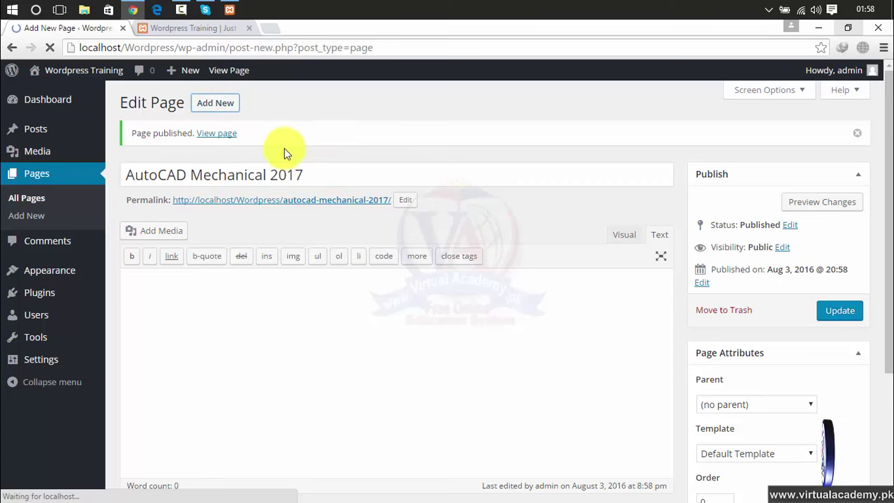
click(261, 127)
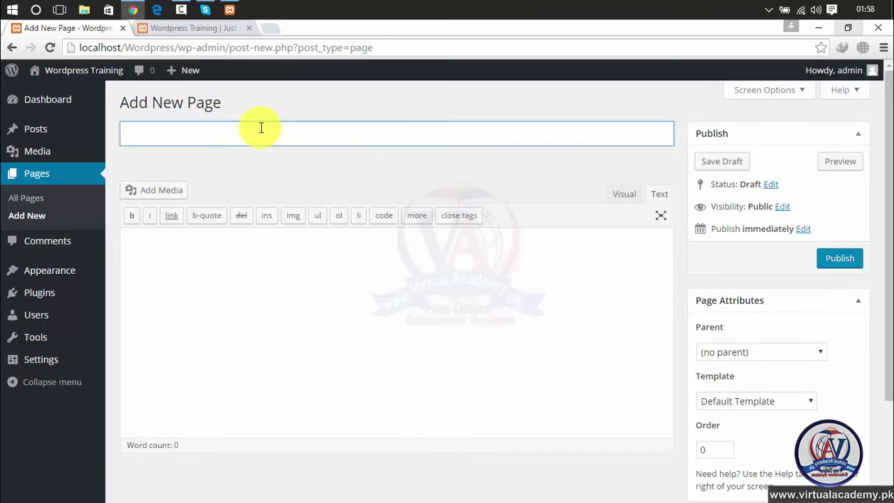
key(ctrl+v)
drag(248, 134, 190, 134)
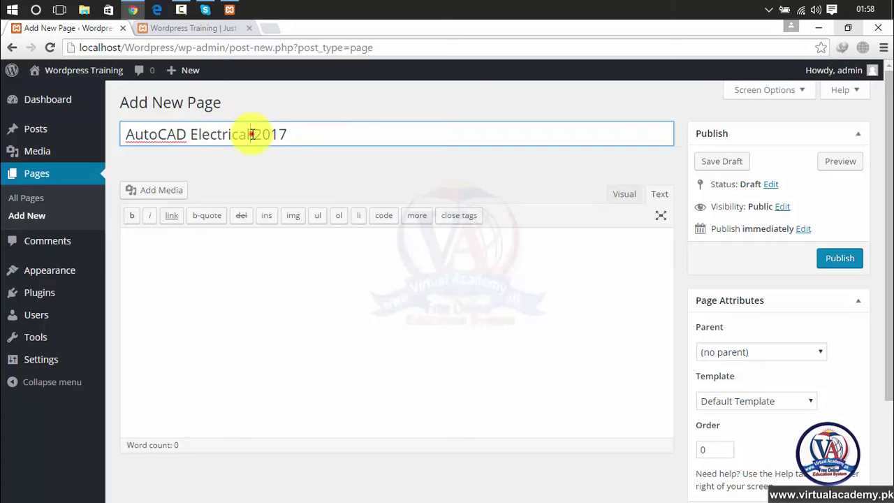
drag(254, 134, 193, 135)
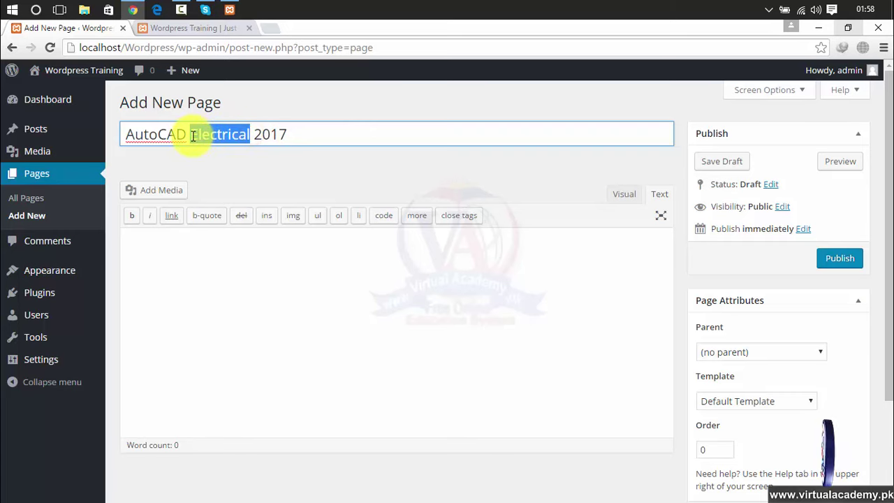
text(Archite)
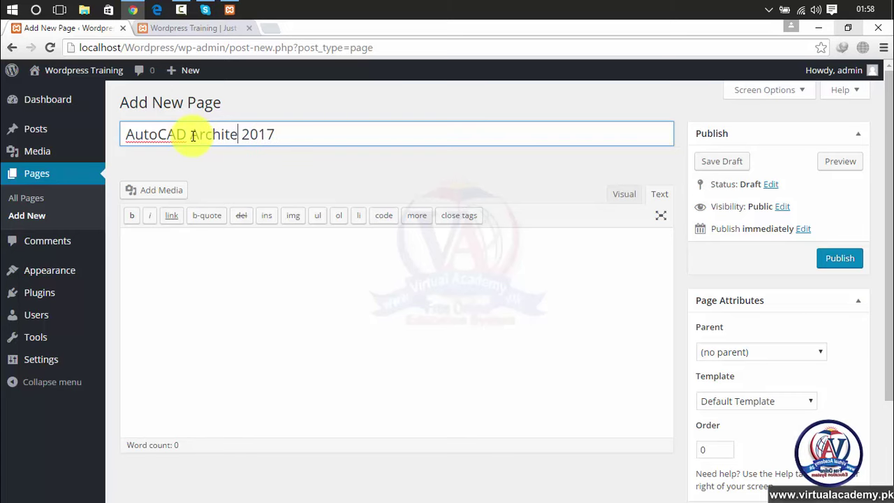
text(cture)
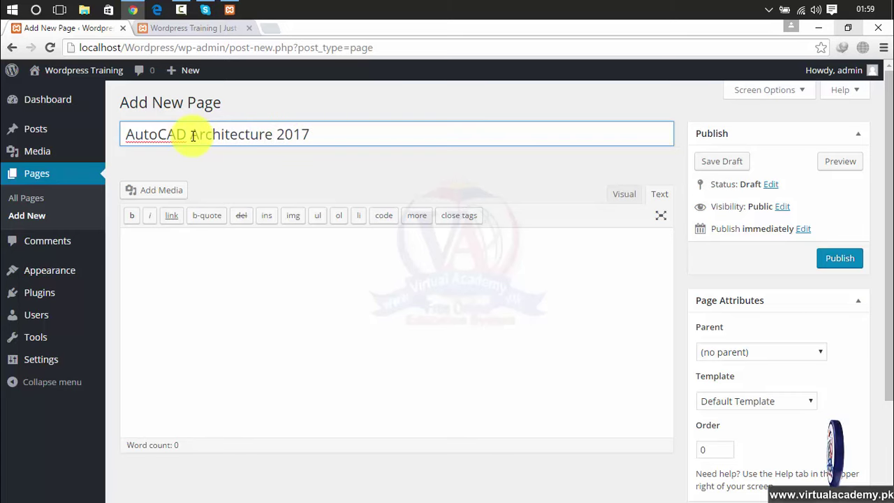
click(832, 257)
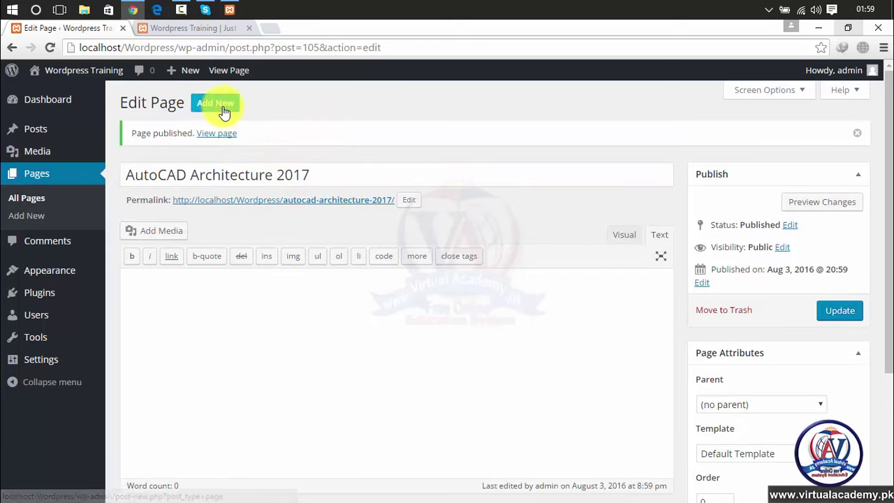
Step: Add a new page titled Graphic designing, leaving its body empty, and publish it
click(222, 109)
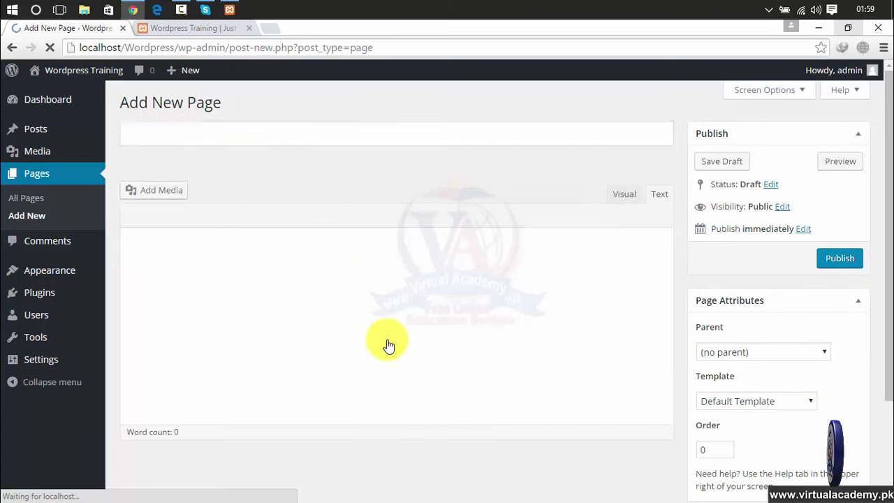
click(315, 141)
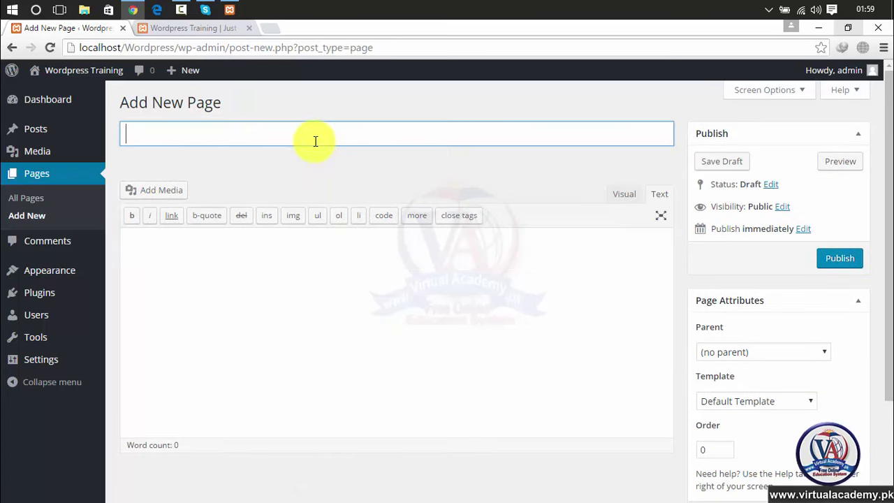
text(Graphic)
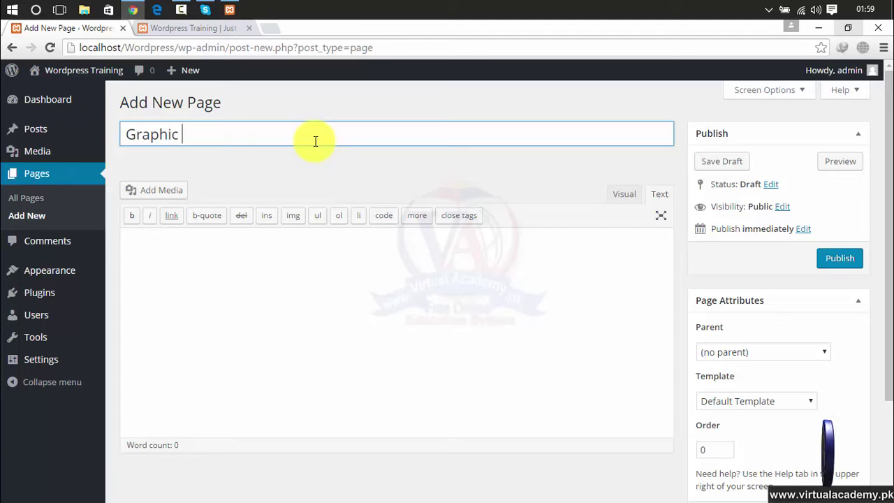
text( design)
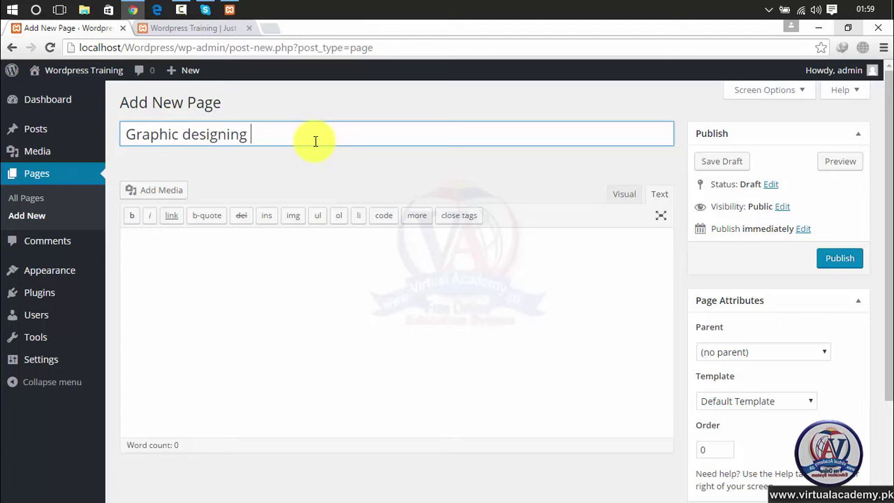
text(ing)
click(826, 266)
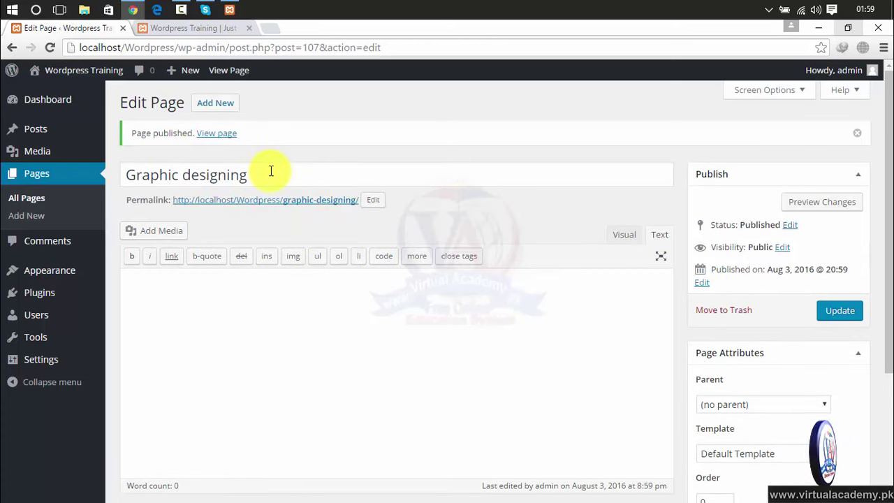
Step: Create a new page titled Photoshop and publish it
click(227, 104)
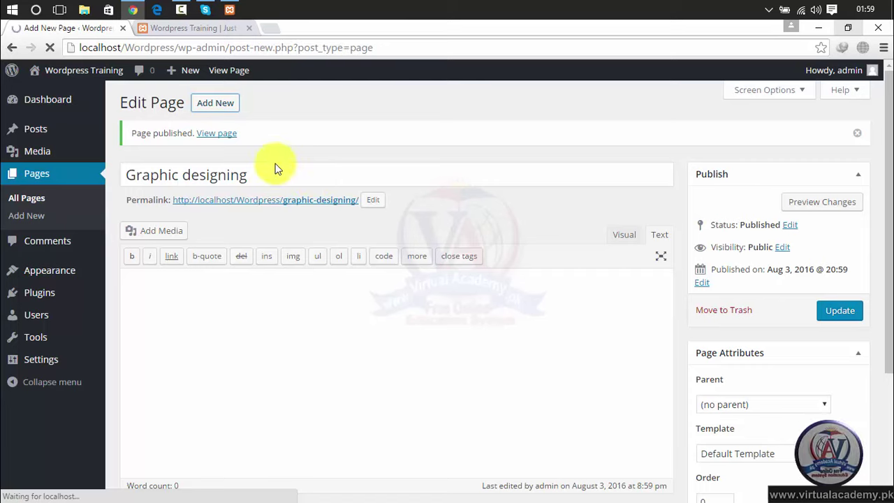
text(Phosoto)
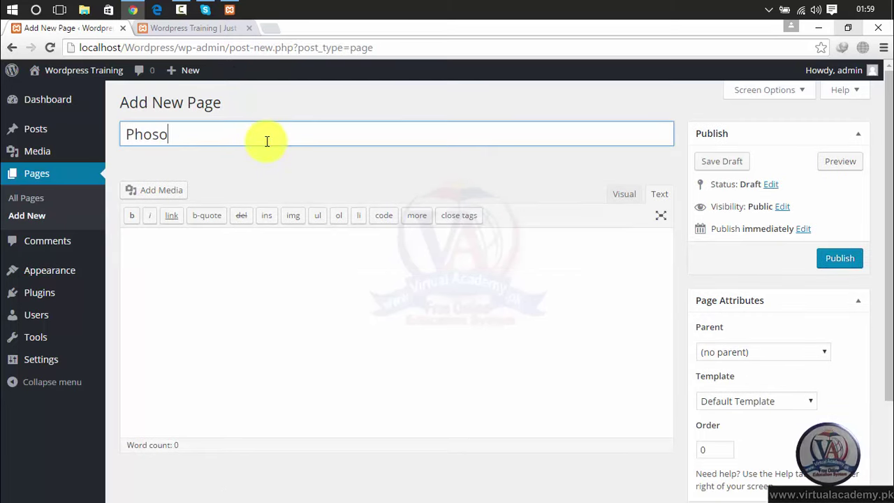
key(BackSpace)
key(BackSpace)
text(t)
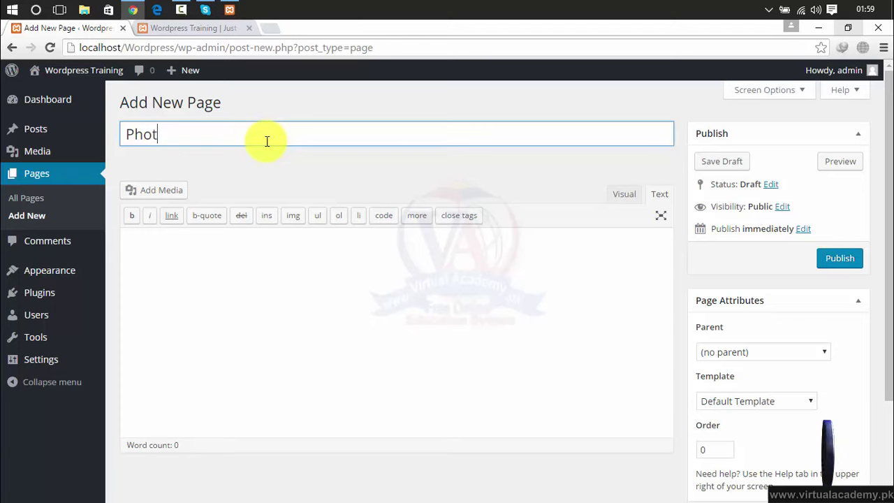
text(oshop)
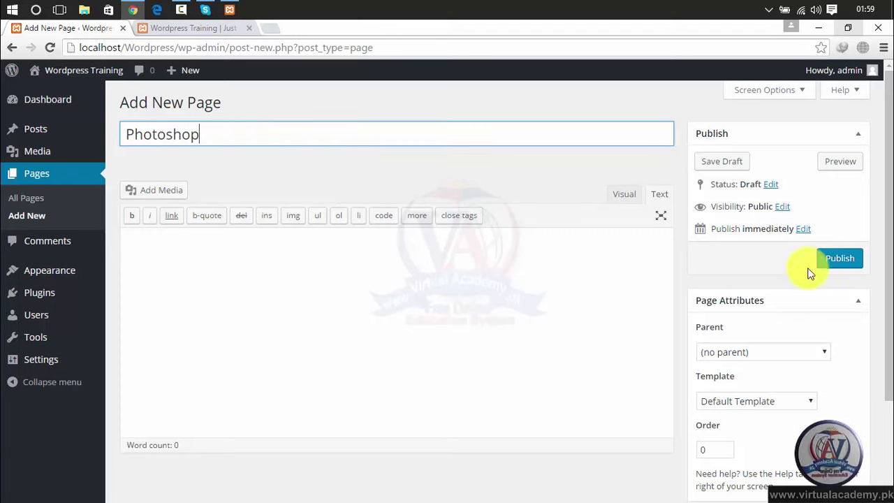
click(841, 259)
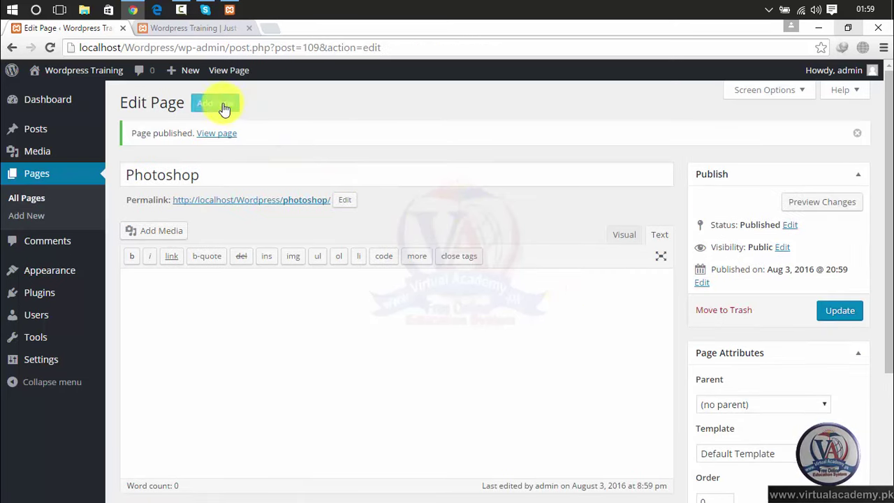
Step: Create a new page titled Coral Draw and publish it with an empty body
click(224, 107)
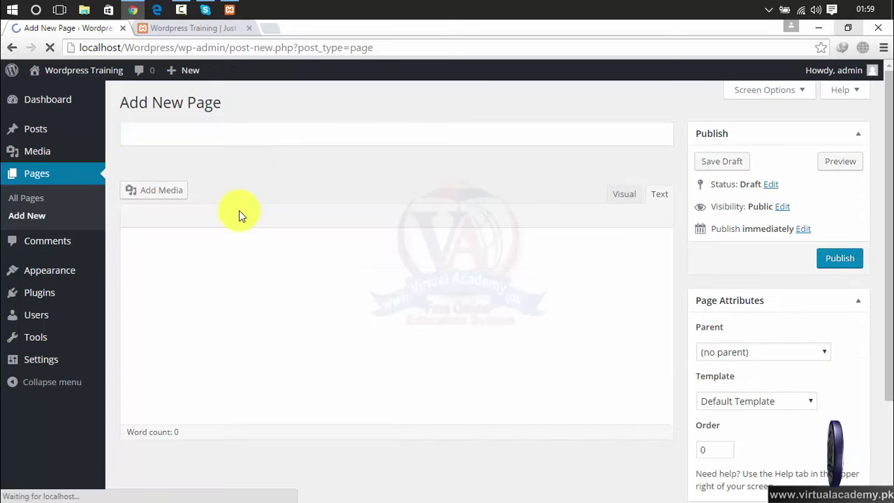
click(224, 137)
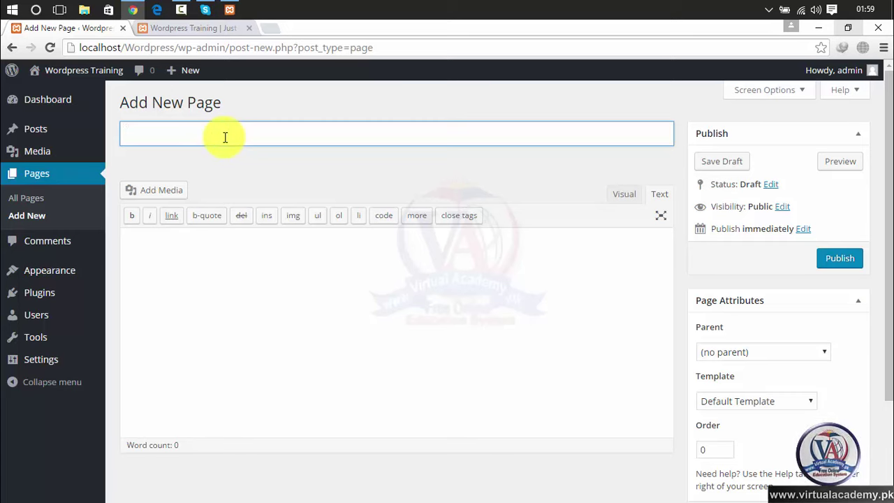
text(Coral)
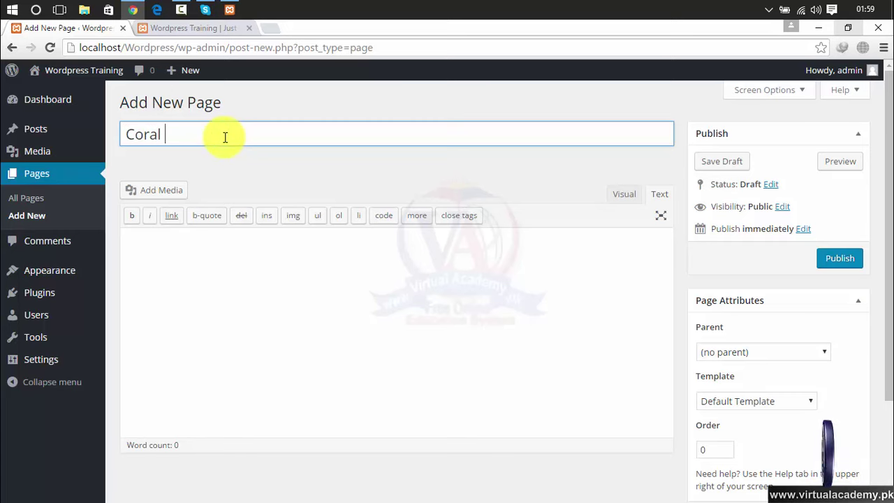
text( Draw)
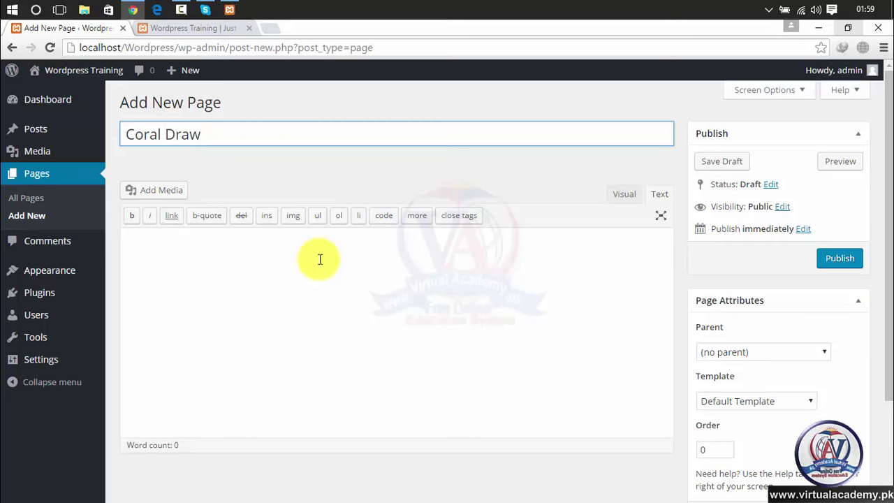
click(831, 257)
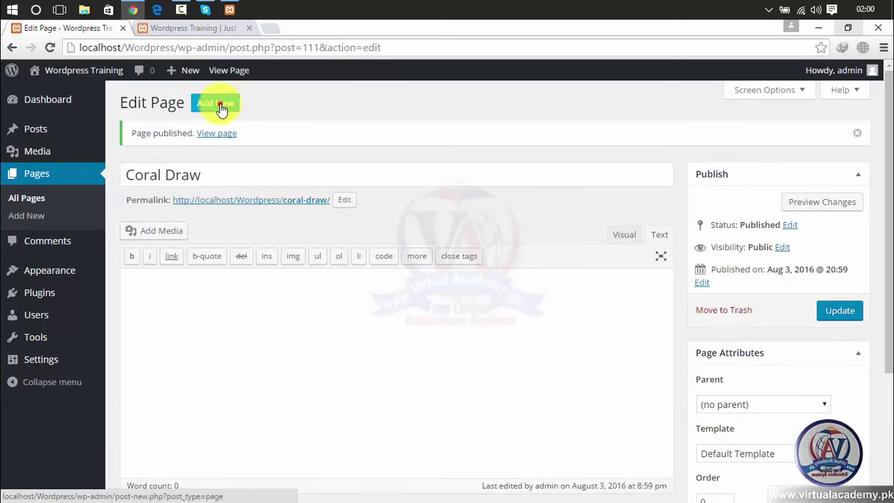
Step: Create a new page titled Microsoft Office, leave the content blank, and publish it
click(221, 107)
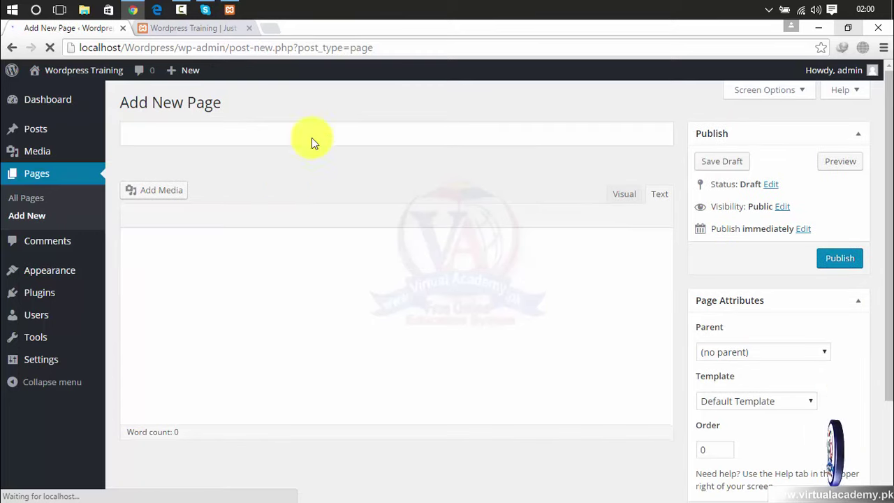
click(251, 135)
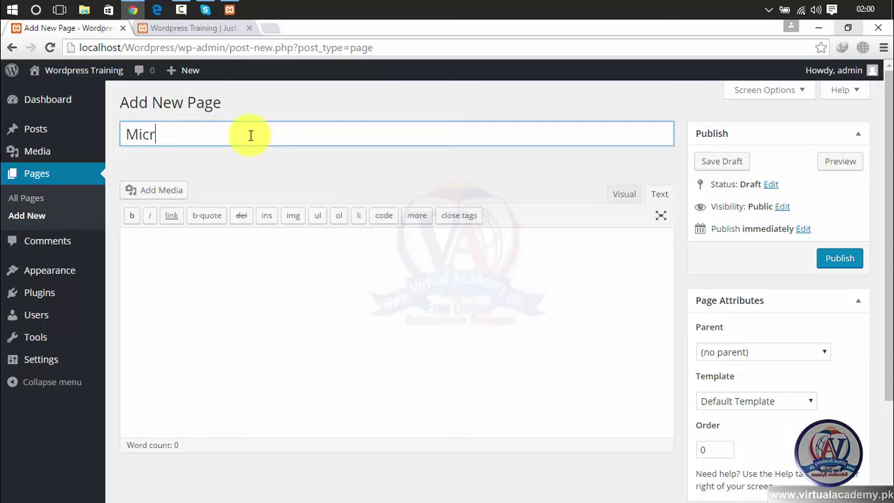
text(Microsofto)
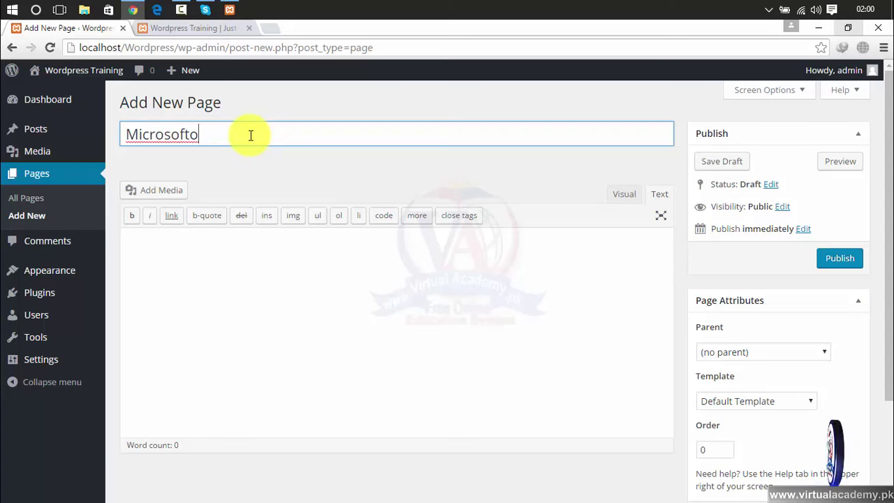
key(BackSpace)
text(Office)
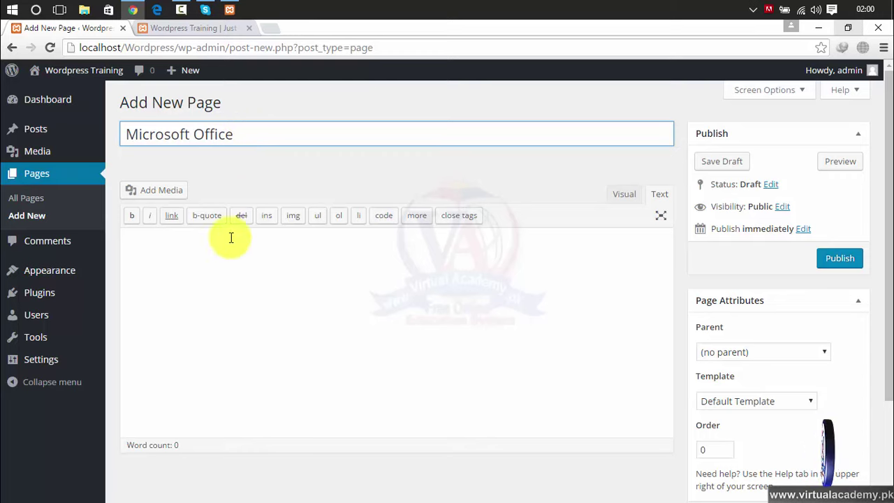
click(219, 268)
click(843, 257)
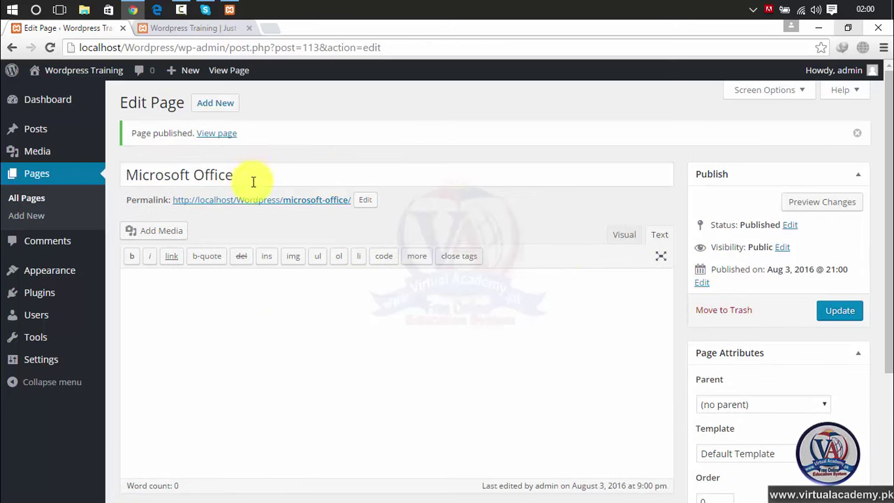
Step: Open the navigation menu editor for Menu 1 and show the complete list of available pages
mouse_move(60, 298)
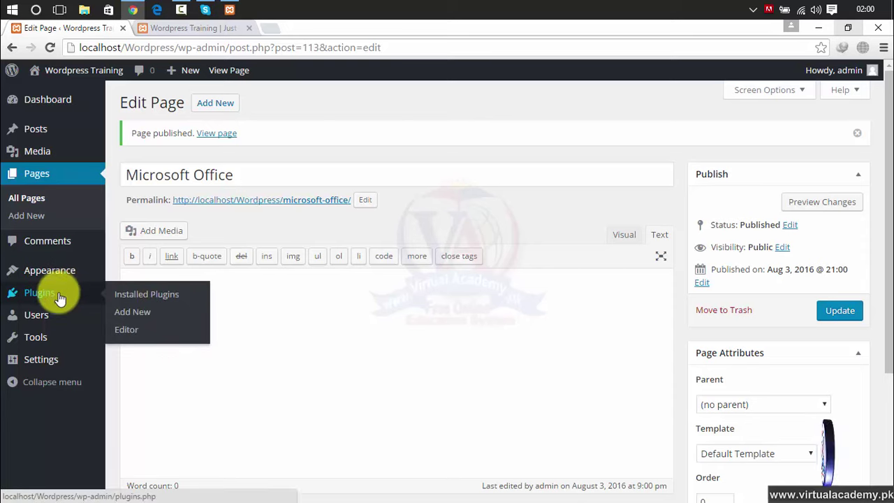
mouse_move(61, 276)
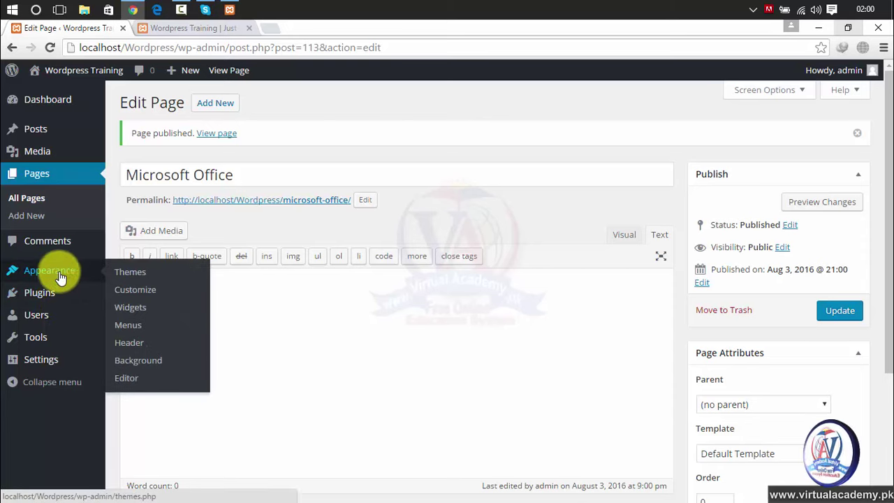
click(135, 325)
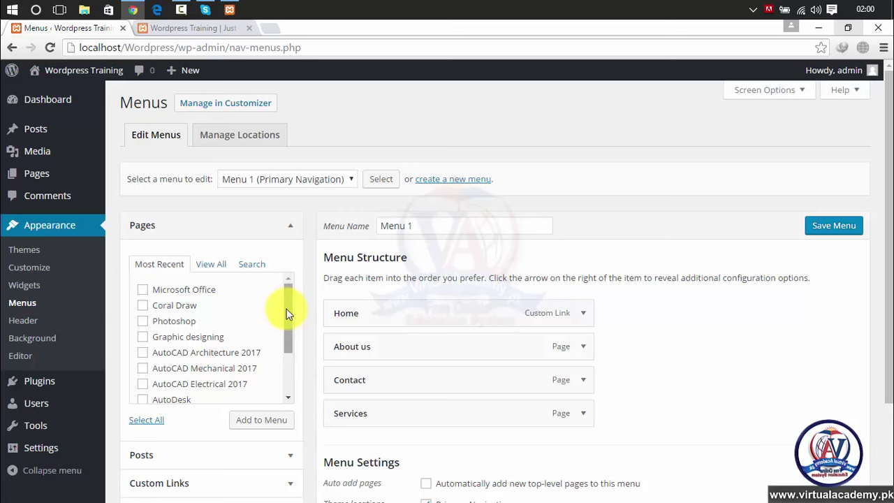
click(212, 264)
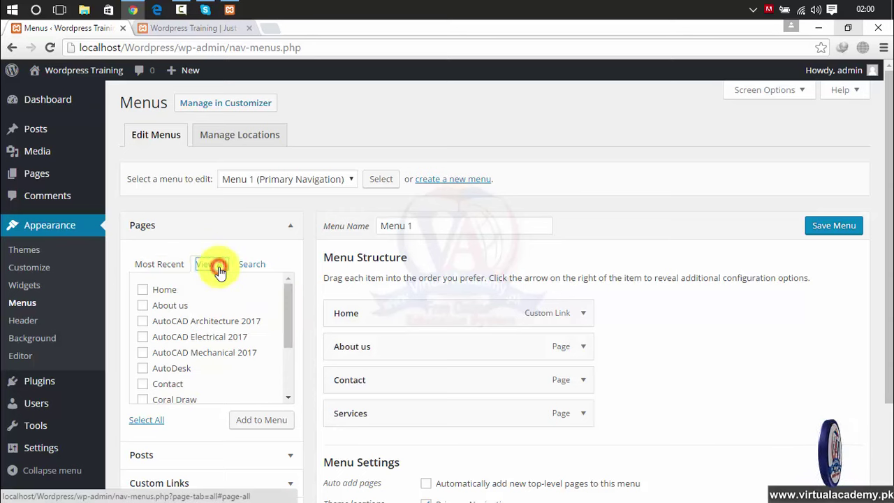
Step: Select every page in the full list, from Home through Services, and add them all to Menu 1
click(155, 289)
click(155, 306)
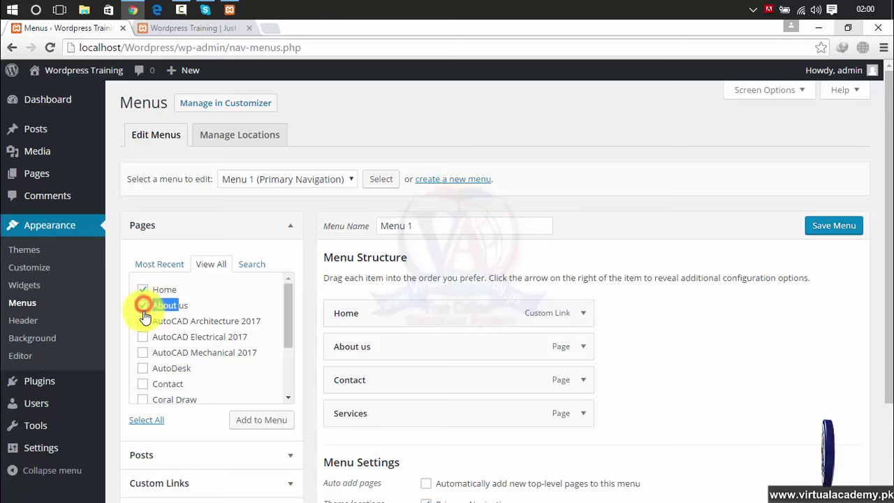
click(143, 322)
click(143, 337)
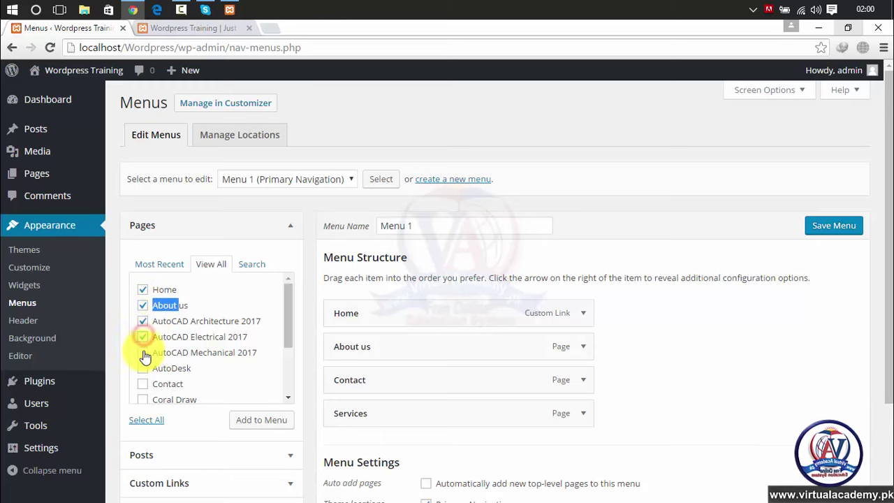
click(144, 354)
click(143, 368)
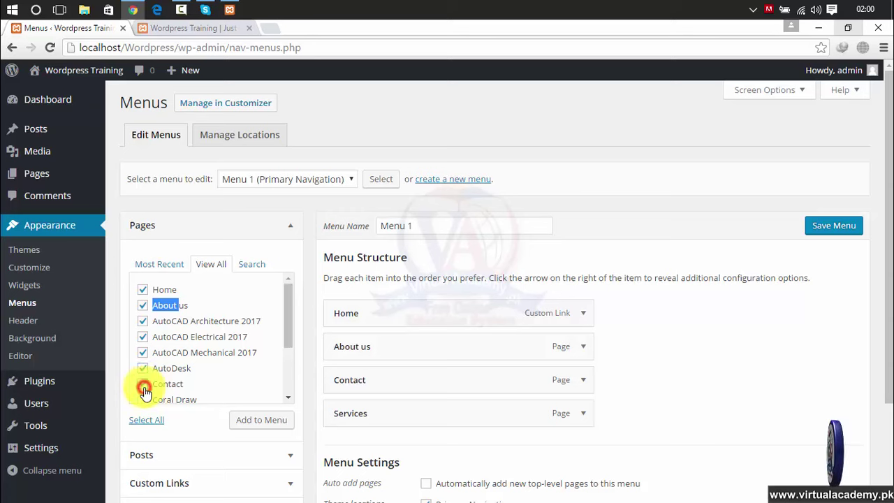
click(144, 389)
scroll(283, 339, down, 2)
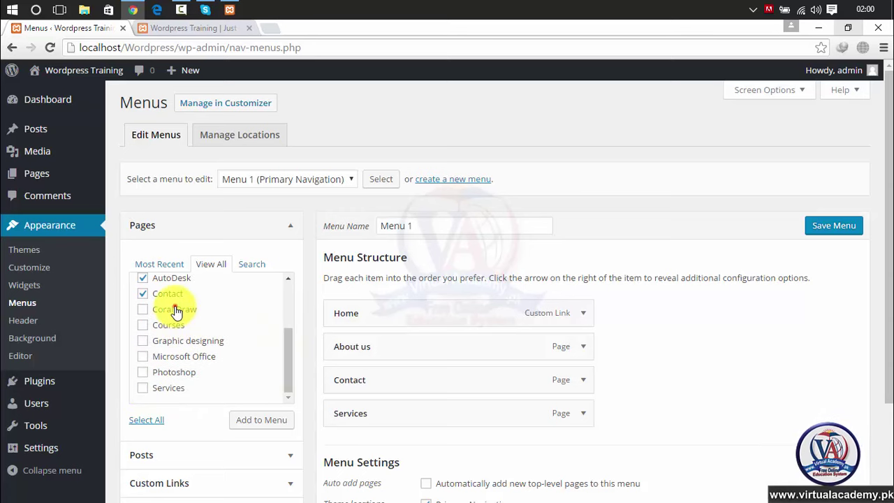
click(168, 325)
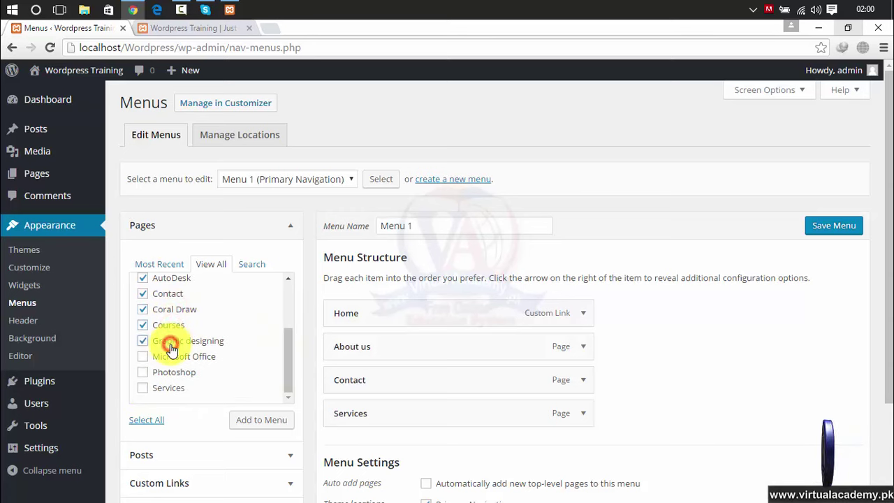
click(168, 359)
click(168, 375)
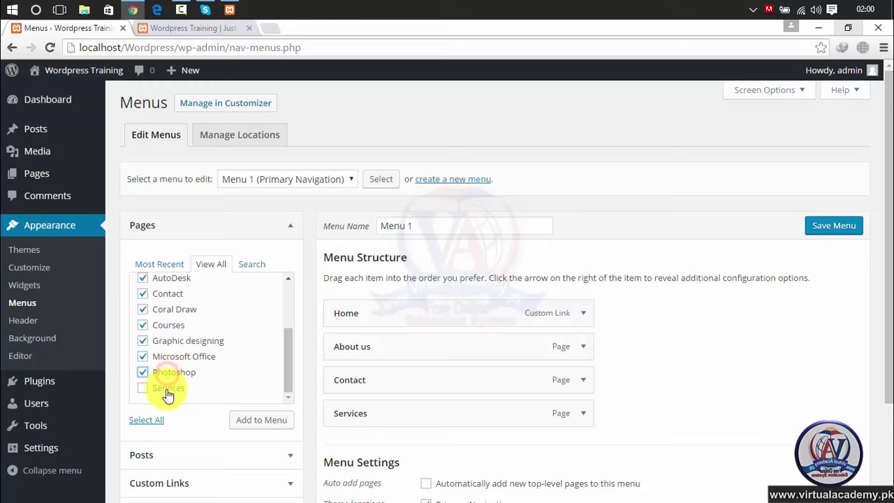
click(263, 426)
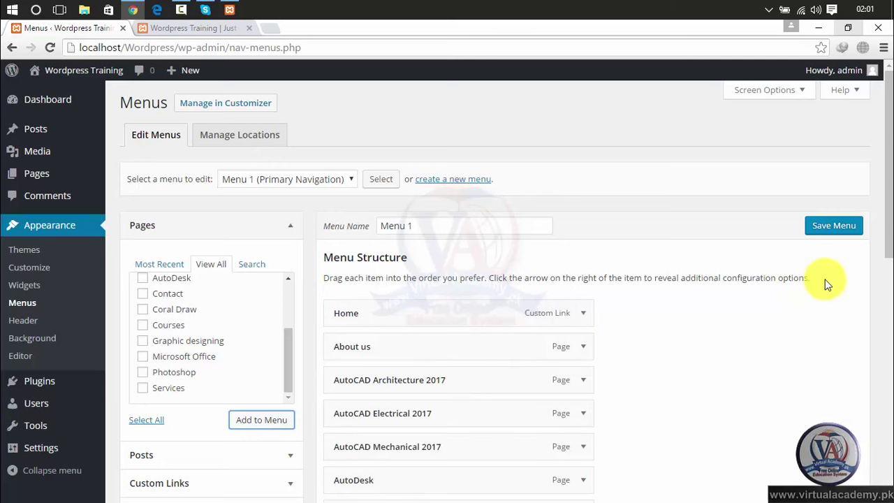
Step: Review the order of all items in Menu 1's structure, checking for repeated entries
drag(891, 225, 874, 407)
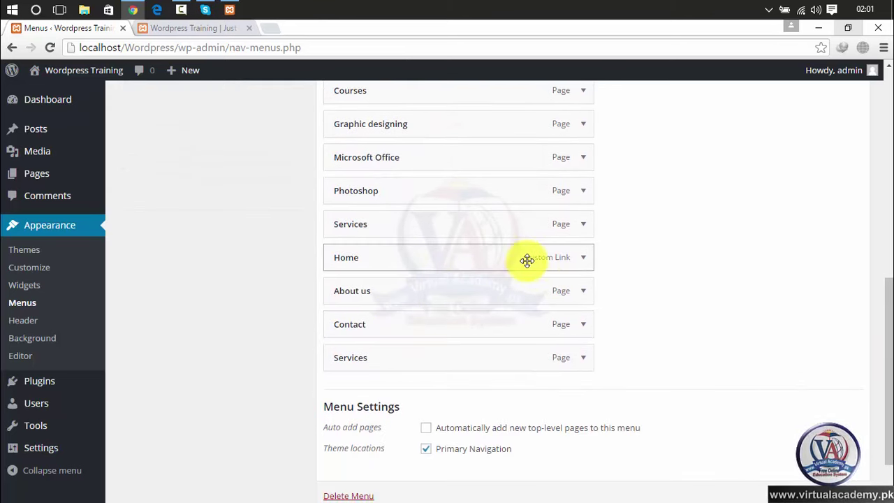
drag(884, 300, 887, 183)
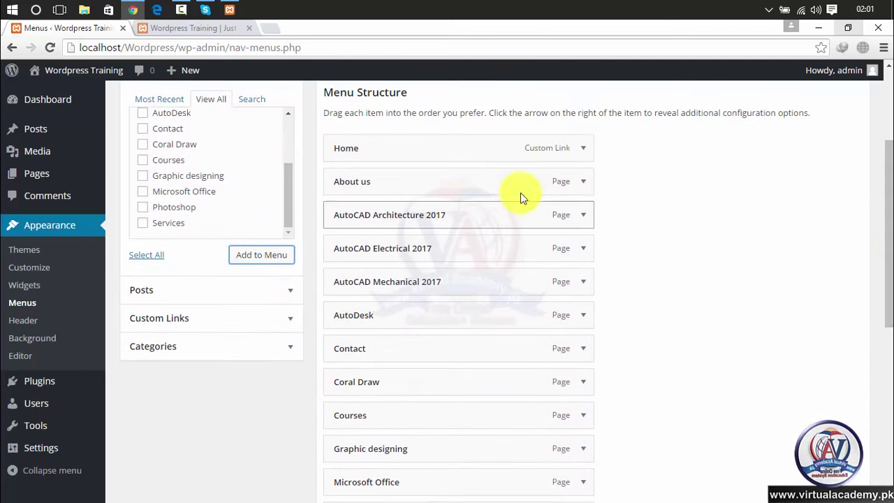
scroll(887, 279, down, 5)
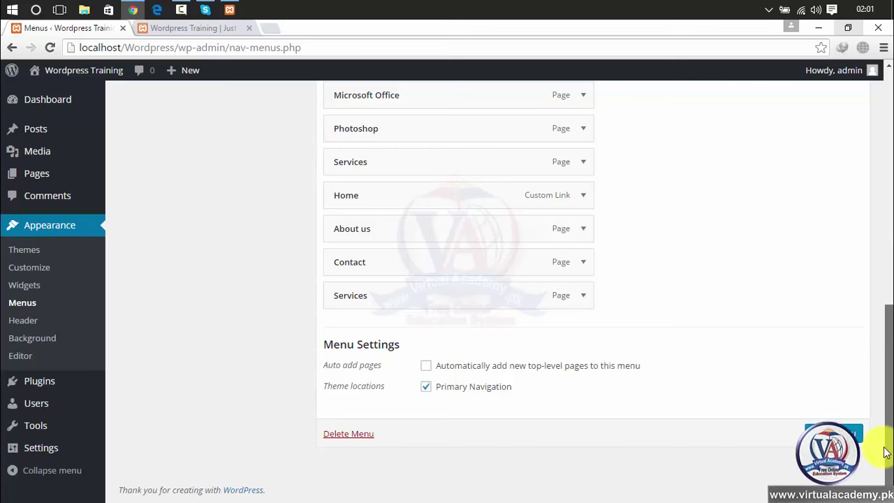
drag(883, 423, 860, 400)
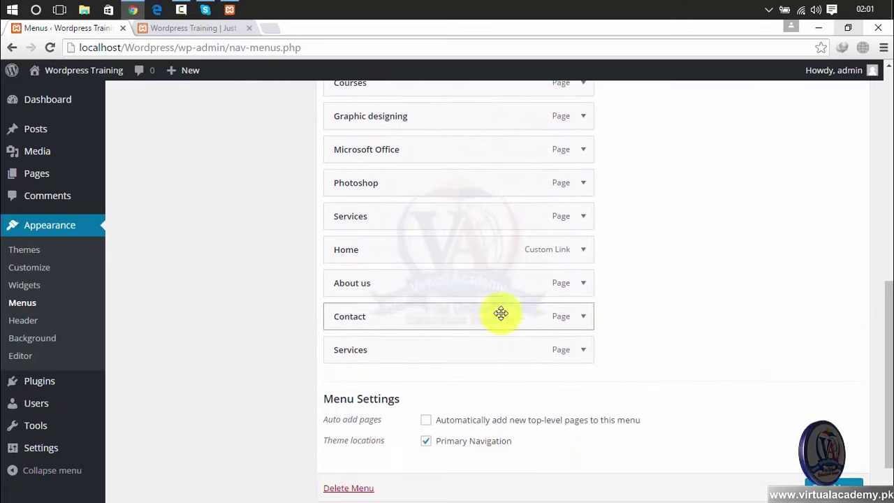
Step: Expand the repeated Home custom link near the end of Menu 1 and examine its URL and navigation label
click(582, 250)
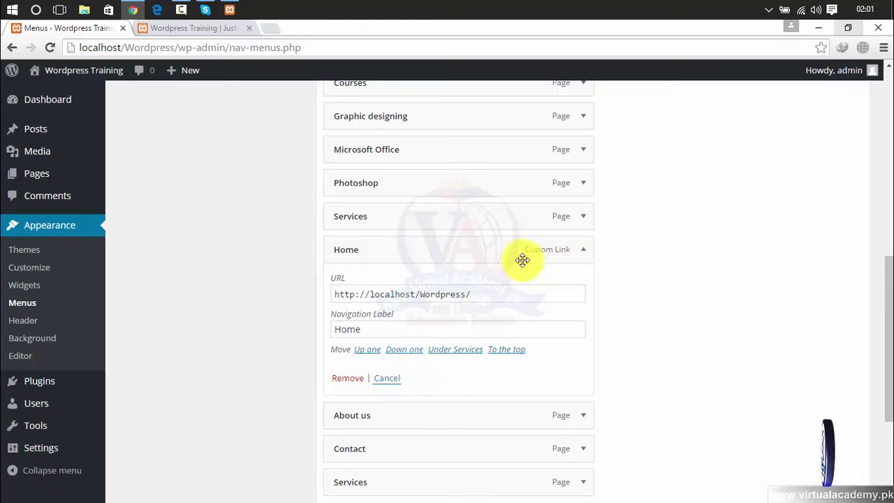
mouse_move(514, 253)
mouse_down()
mouse_move(513, 231)
mouse_move(512, 253)
mouse_up()
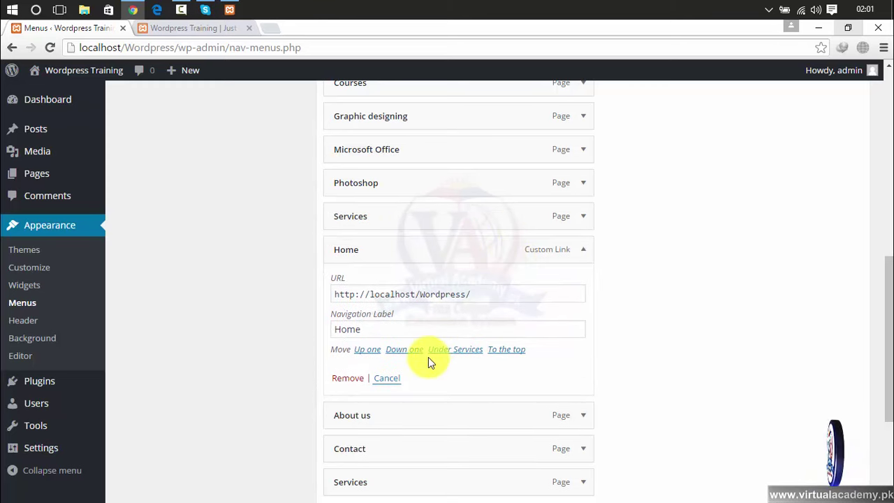
click(383, 332)
drag(382, 332, 335, 331)
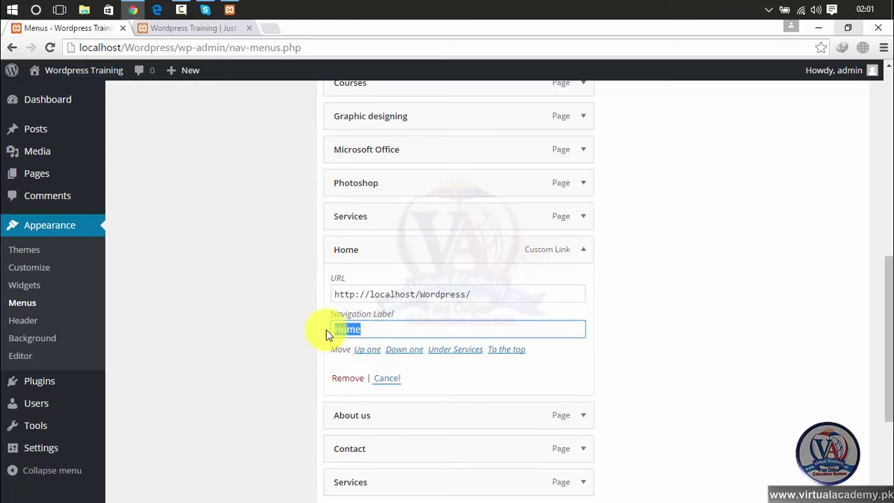
click(343, 323)
double_click(364, 323)
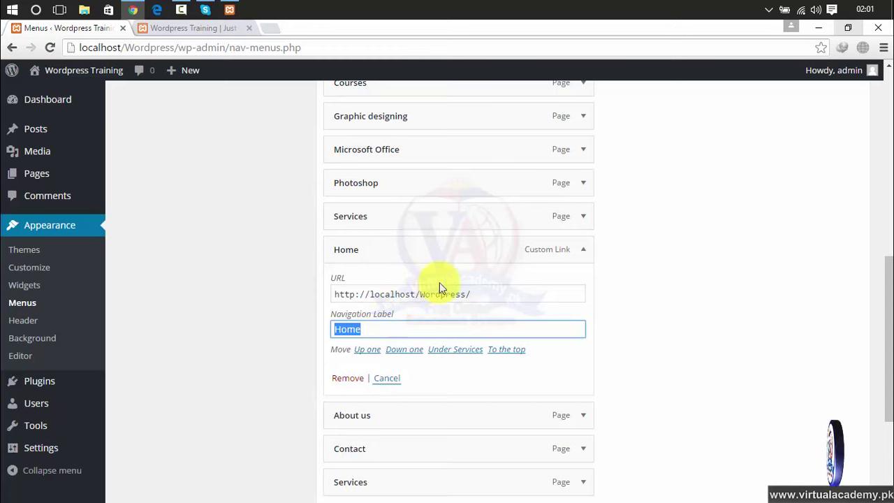
drag(471, 294, 332, 302)
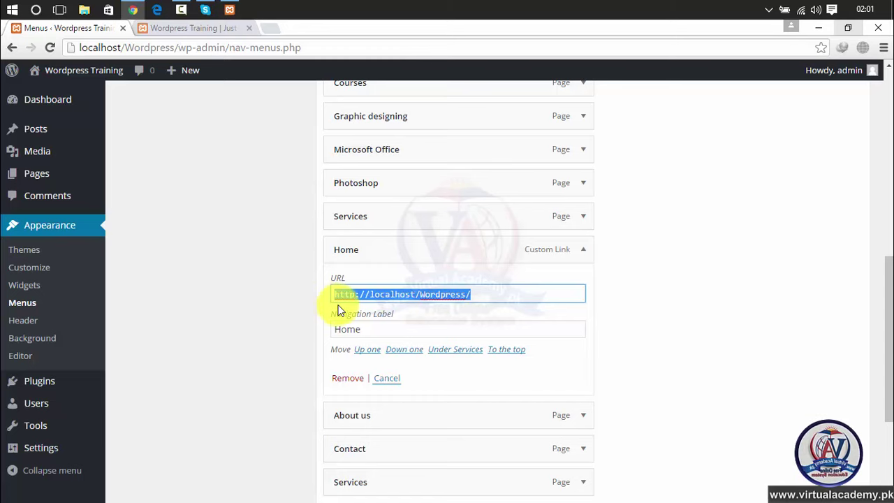
click(485, 300)
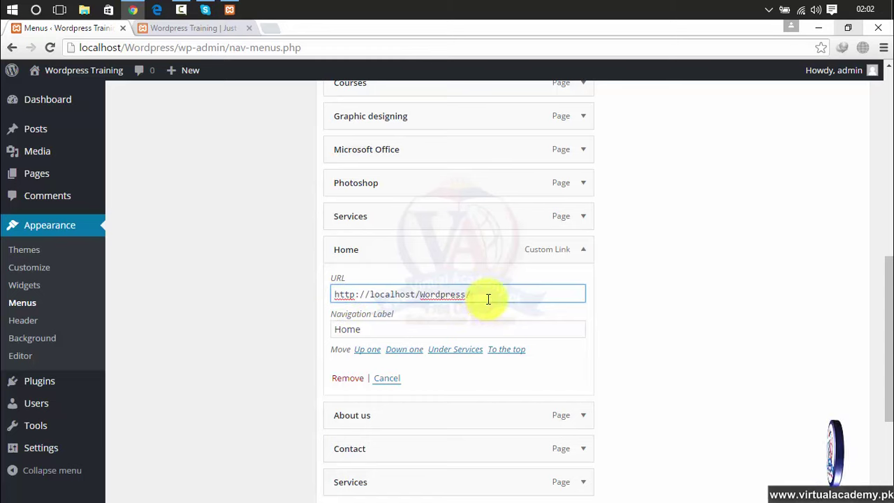
drag(491, 294, 335, 289)
click(755, 323)
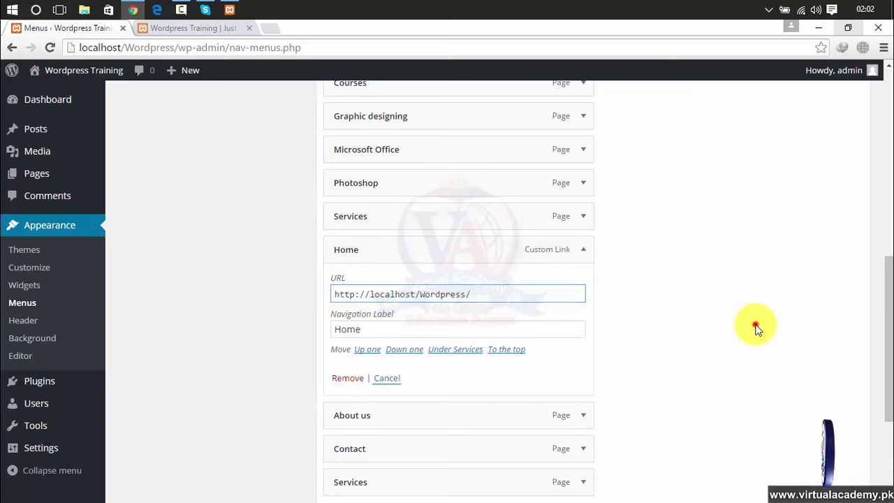
click(483, 294)
key(ctrl+a)
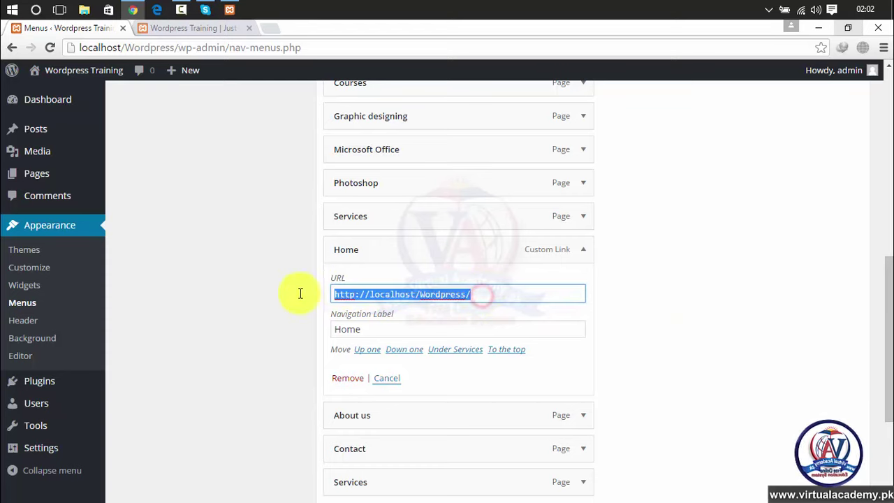
Step: Remove the repeated Home, About us, Contact and Services items from the end of Menu 1's structure
click(348, 378)
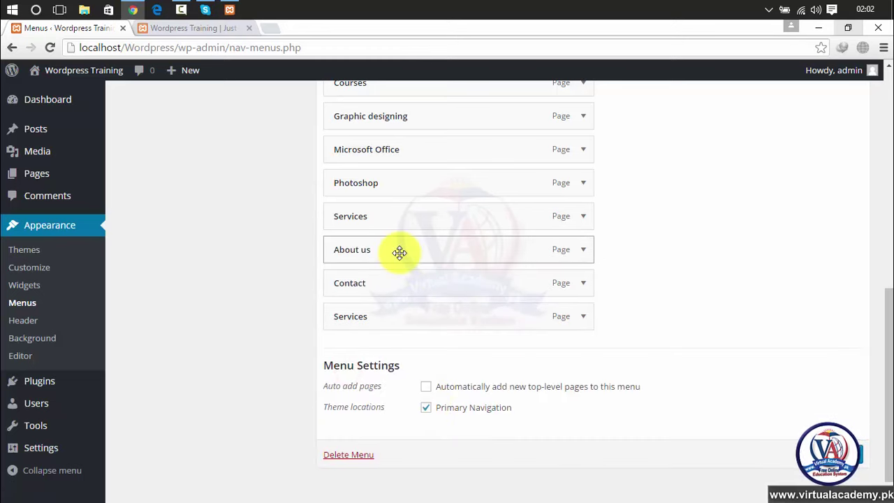
click(579, 257)
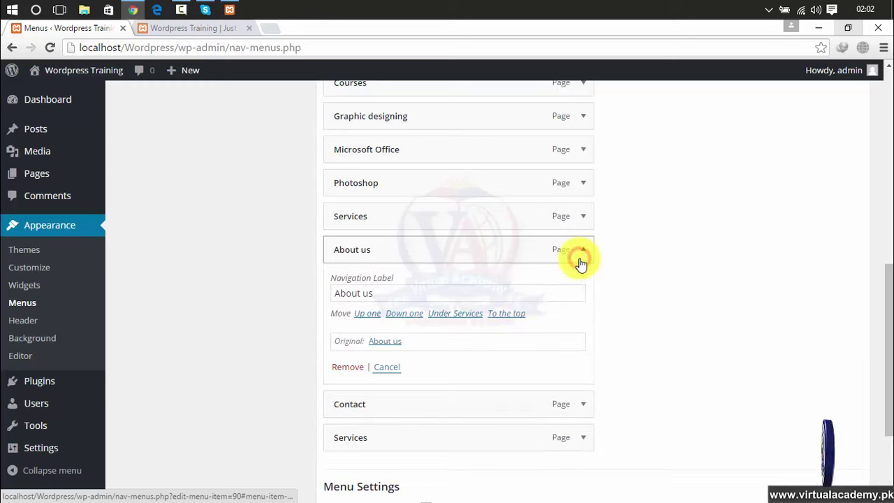
click(349, 370)
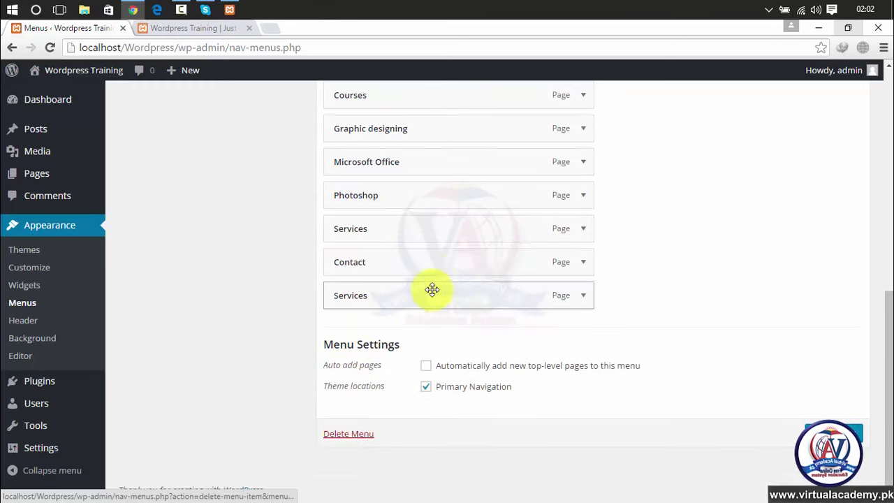
click(579, 261)
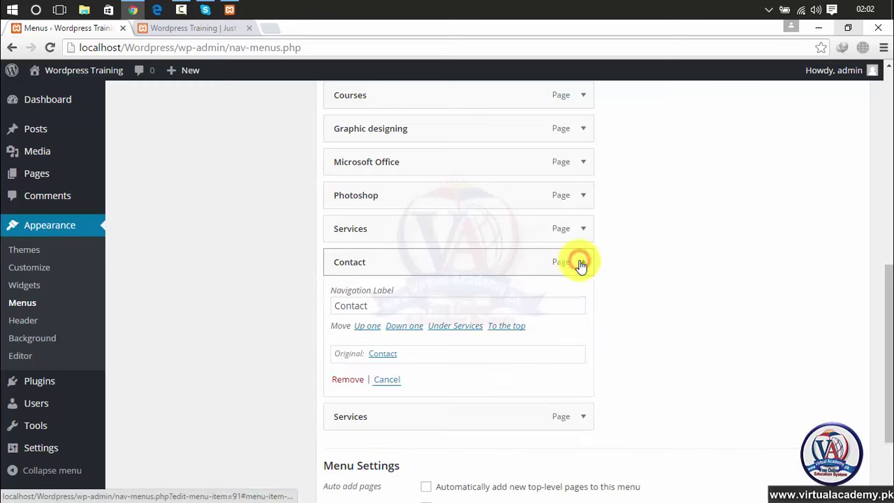
click(344, 381)
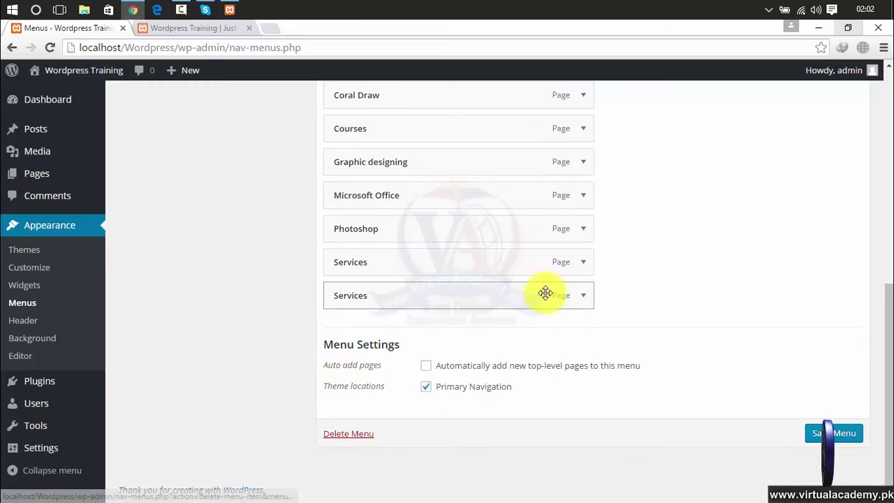
click(583, 296)
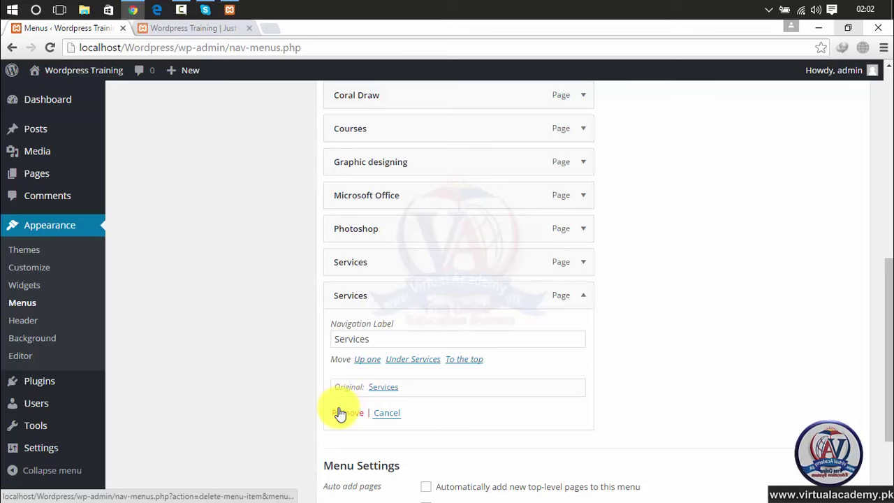
click(339, 412)
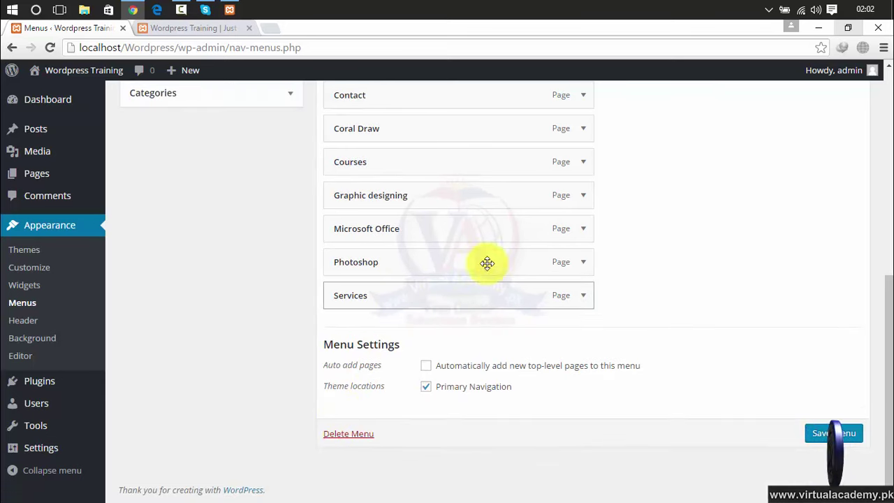
Step: Reorder Menu 1 so Courses follows About us, AutoDesk follows Courses, and Graphic designing follows AutoCAD Mechanical 2017
drag(885, 264, 887, 167)
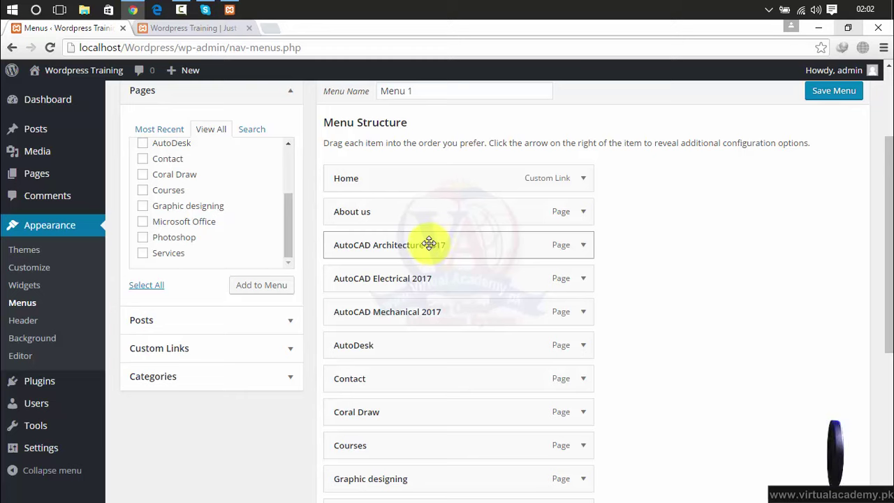
drag(371, 440, 368, 245)
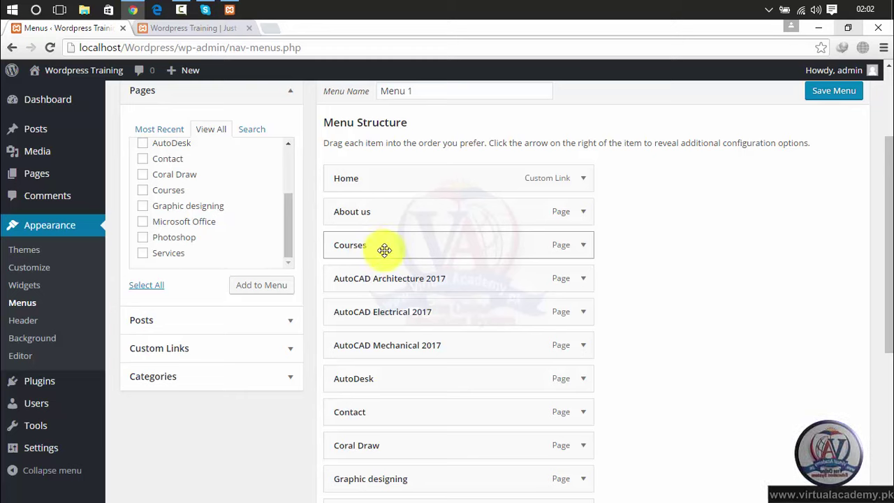
drag(369, 371, 370, 271)
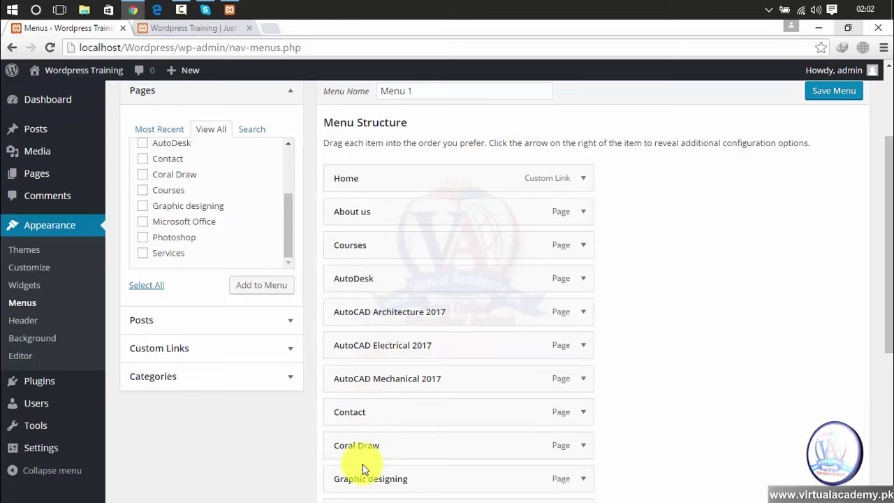
mouse_move(361, 479)
mouse_down()
mouse_move(352, 401)
mouse_move(359, 405)
mouse_move(349, 408)
mouse_up()
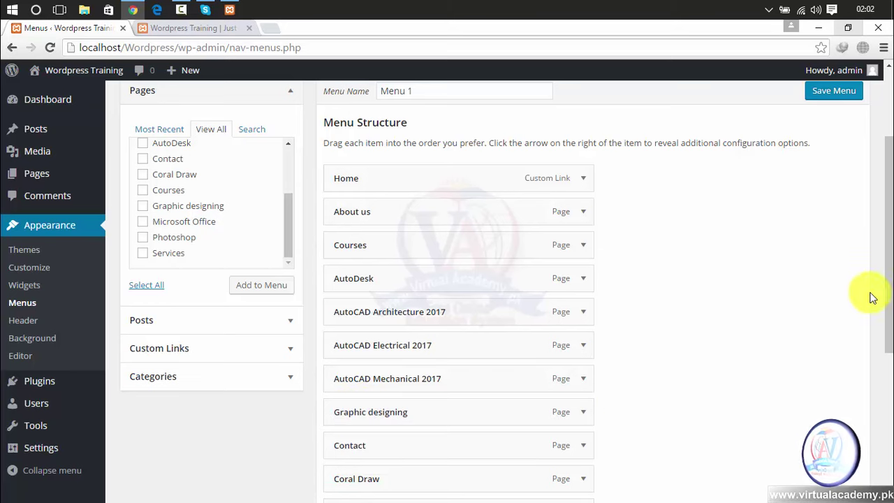
Step: Place Coral Draw, Photoshop and Microsoft Office directly after Graphic designing as top-level items, ahead of Contact
scroll(873, 300, down, 2)
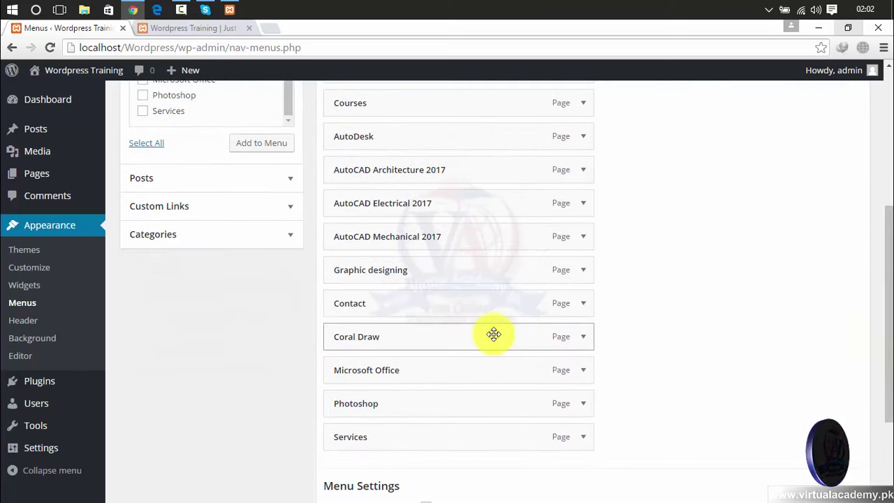
drag(493, 333, 487, 300)
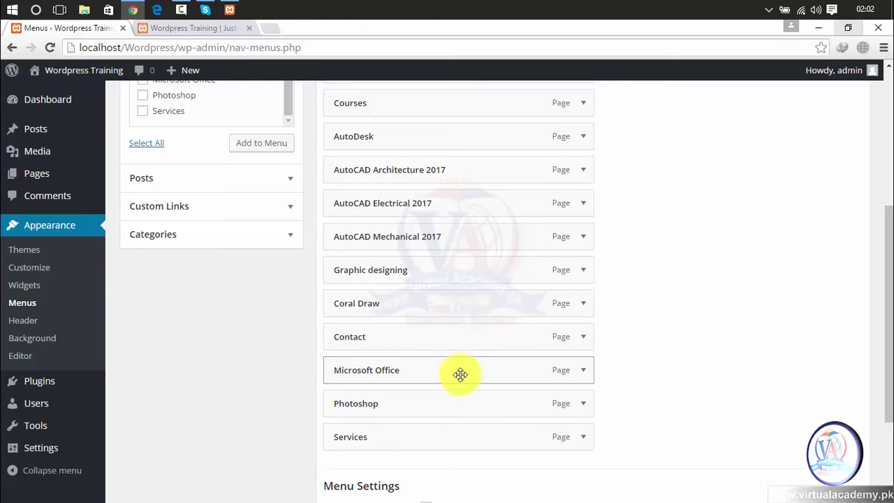
drag(453, 405, 455, 340)
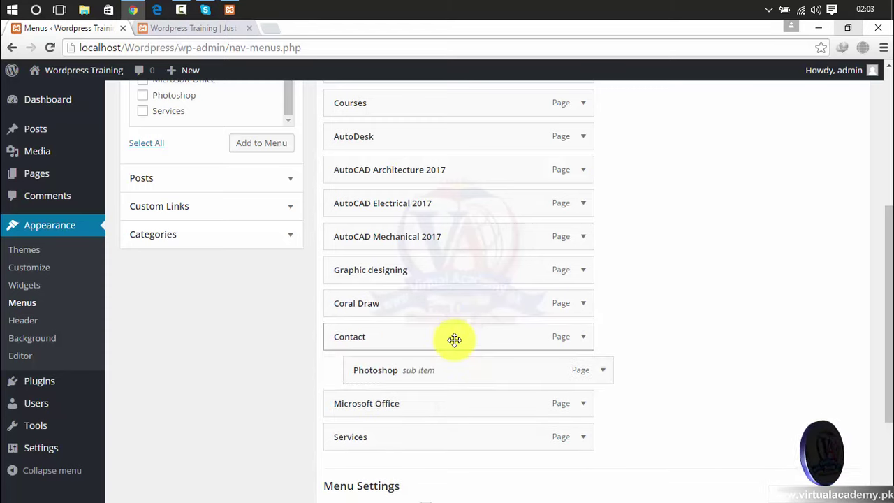
mouse_move(440, 370)
mouse_down()
mouse_move(440, 343)
mouse_move(422, 337)
mouse_up()
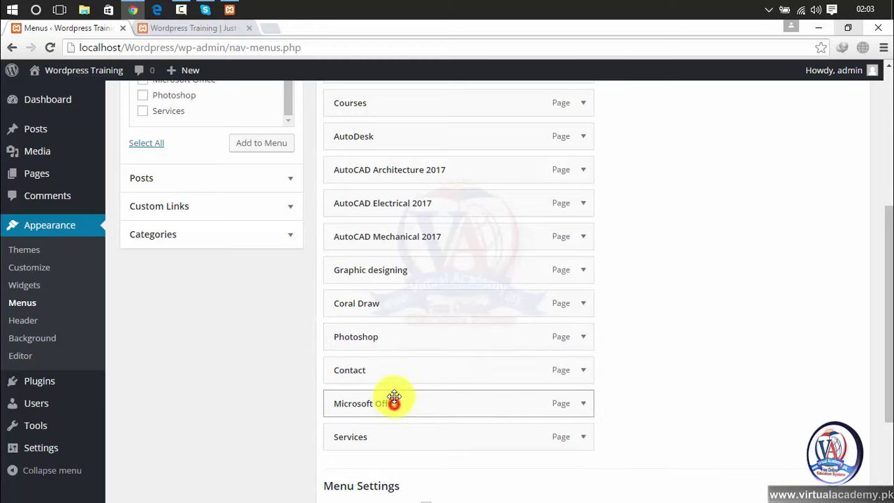
drag(394, 398, 395, 365)
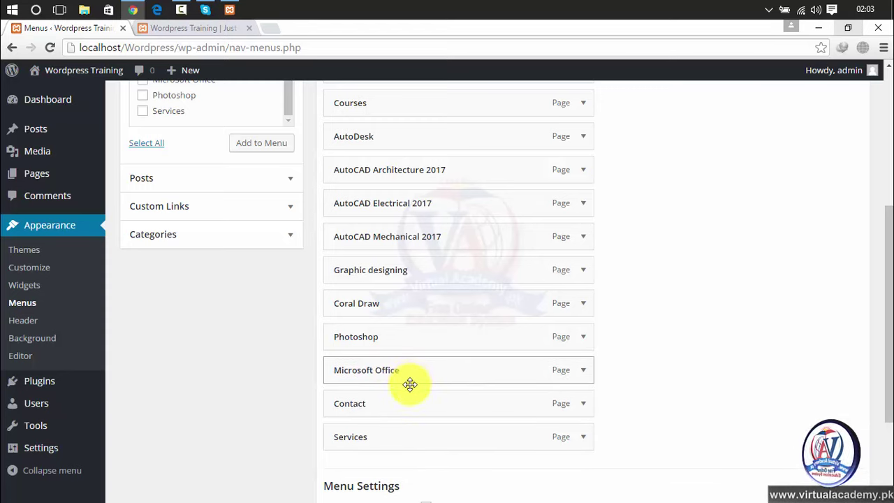
Step: Save Menu 1, then reload the site's front page to check its navigation bar
click(888, 228)
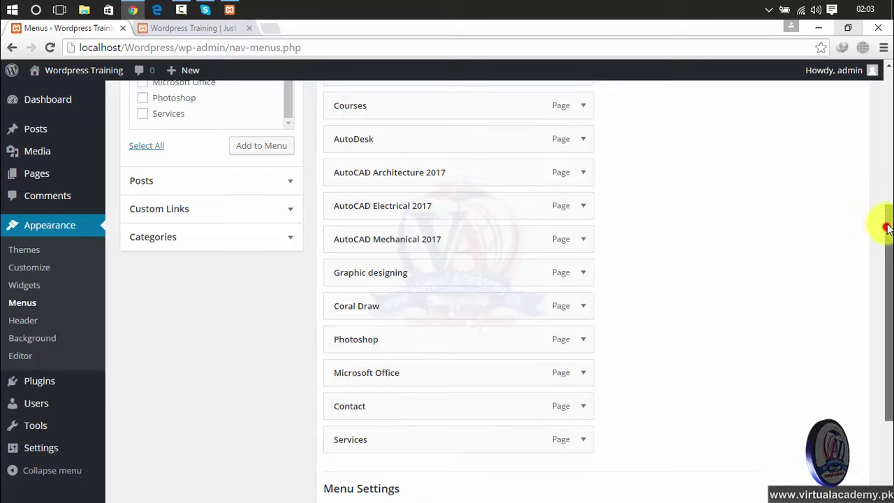
drag(887, 227, 866, 126)
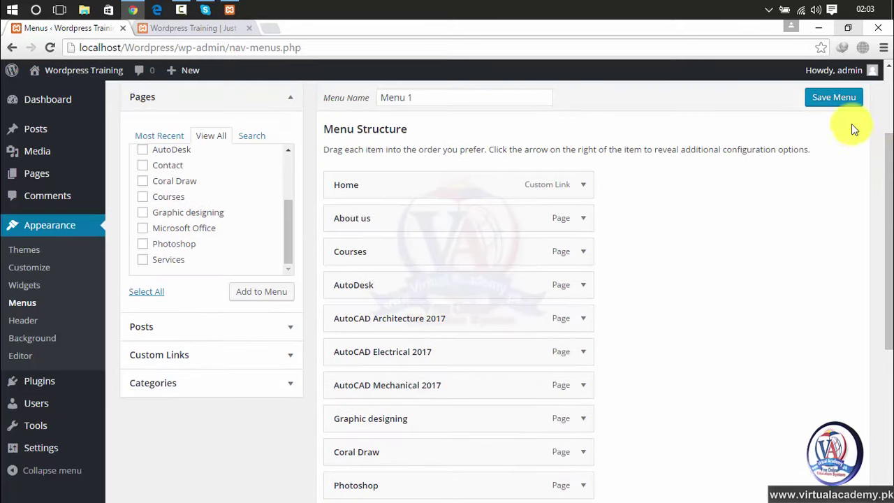
click(839, 101)
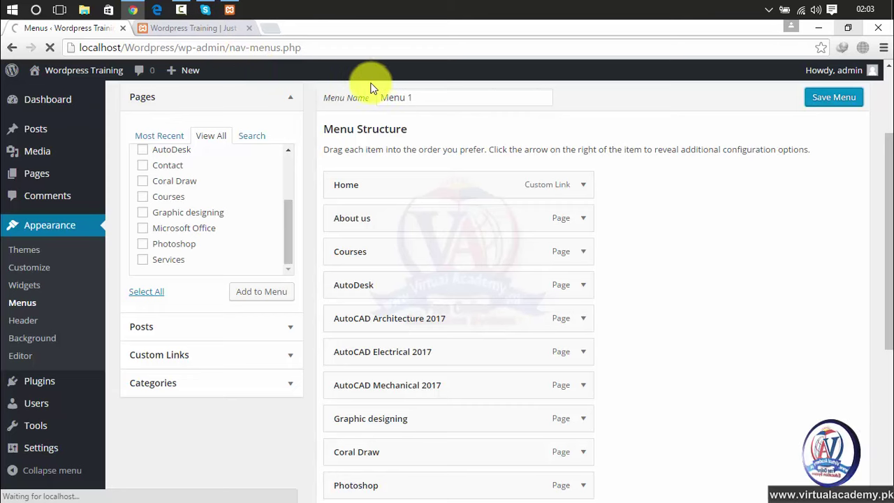
click(890, 144)
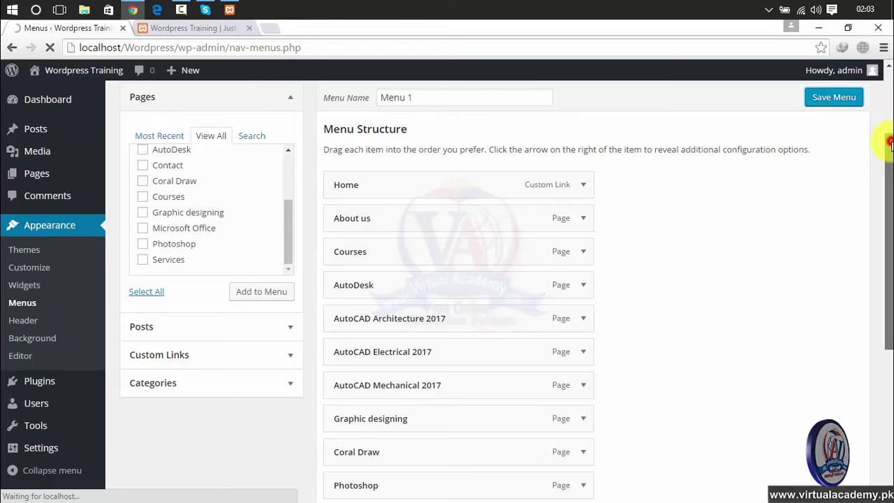
drag(890, 145, 889, 287)
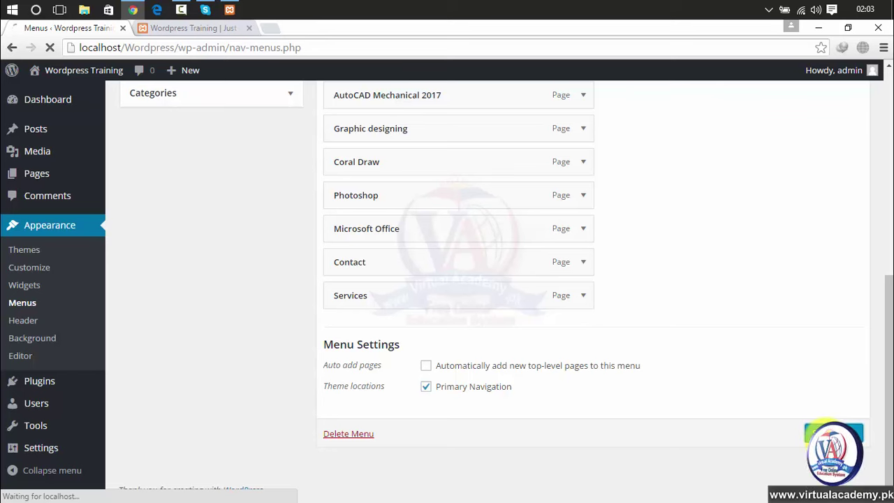
click(222, 28)
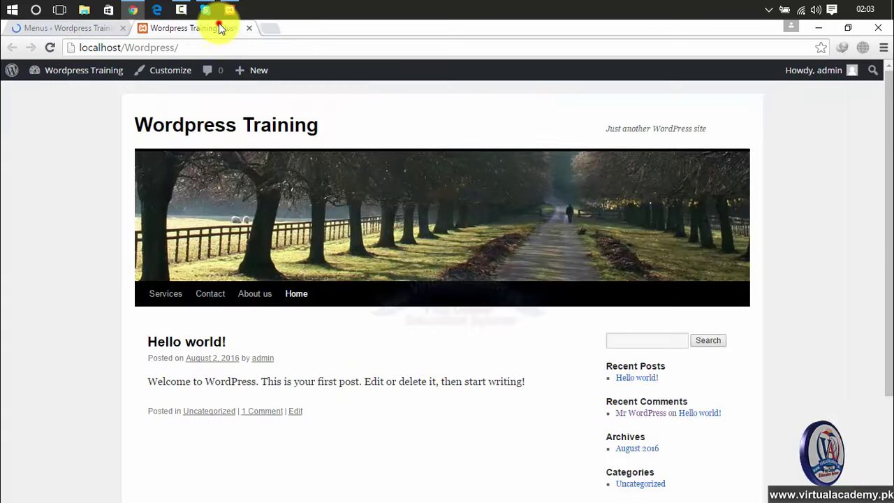
click(53, 49)
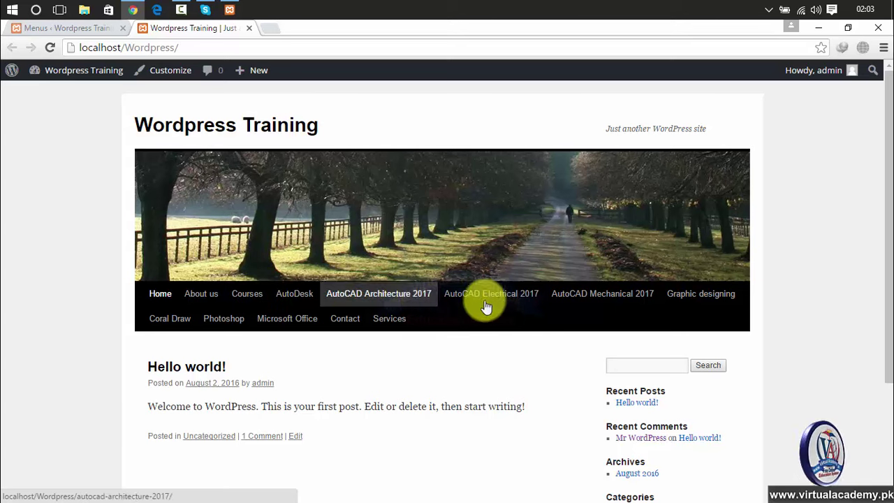
Step: Return to the menu editor and nest AutoDesk and AutoCAD Architecture, Electrical and Mechanical 2017 as first-level sub items under Courses
click(99, 29)
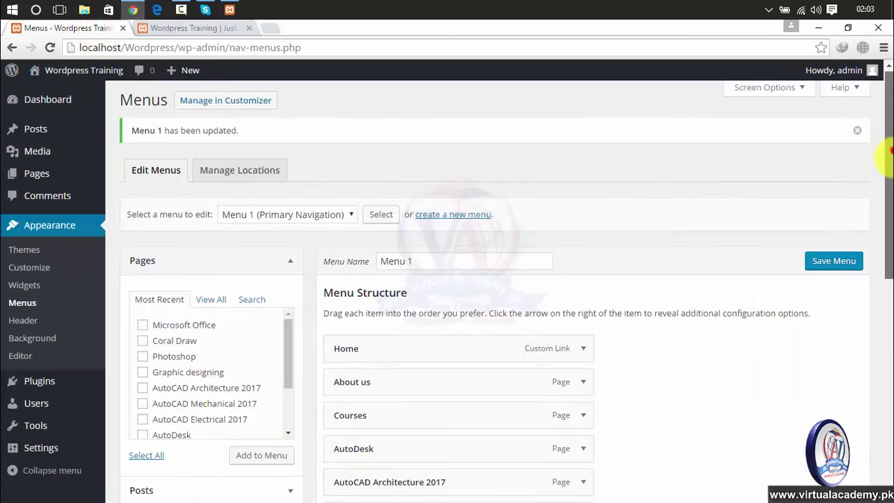
scroll(884, 182, down, 3)
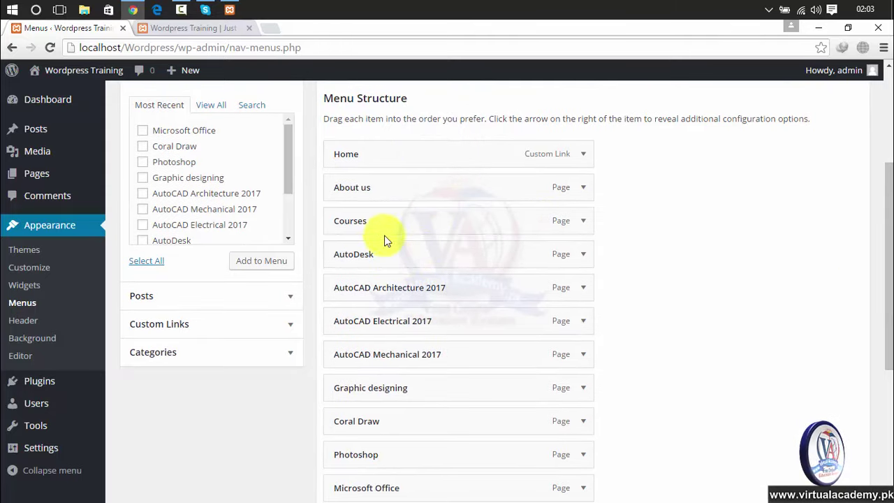
drag(382, 255, 405, 254)
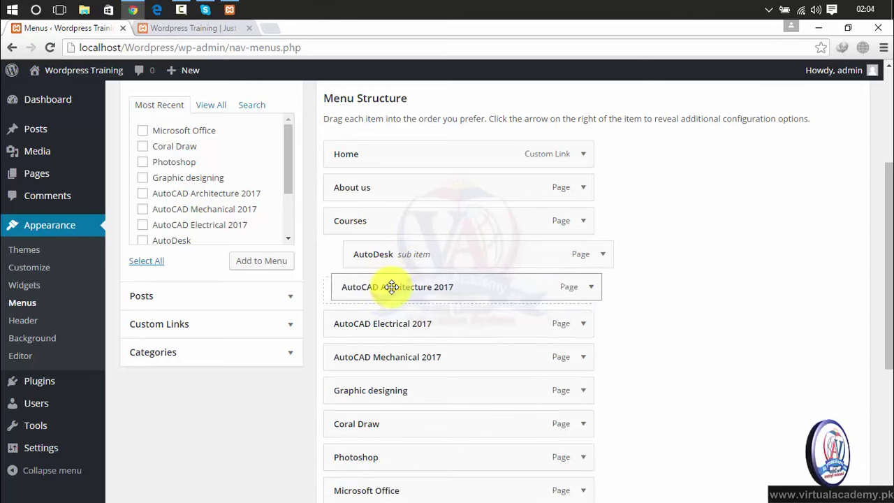
drag(400, 291, 419, 300)
drag(391, 335, 413, 335)
drag(398, 367, 421, 366)
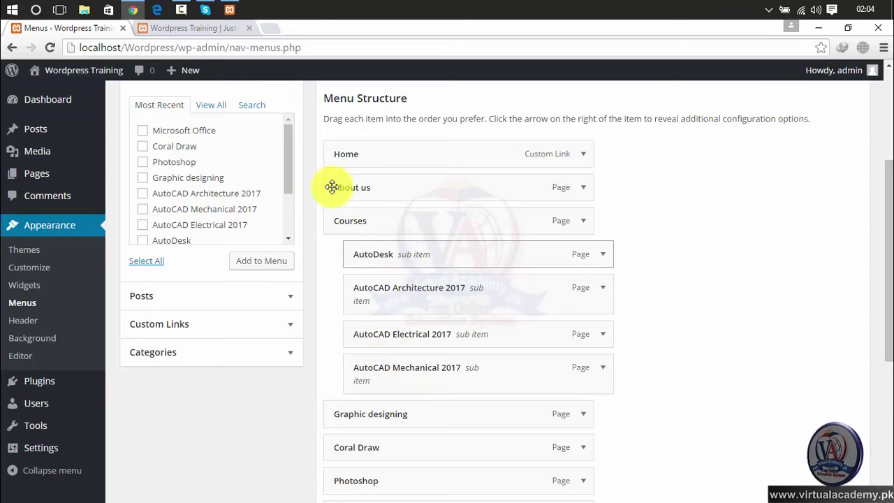
Step: Save Menu 1, then open the Courses page on the site and check the Courses drop-down
scroll(831, 432, down, 4)
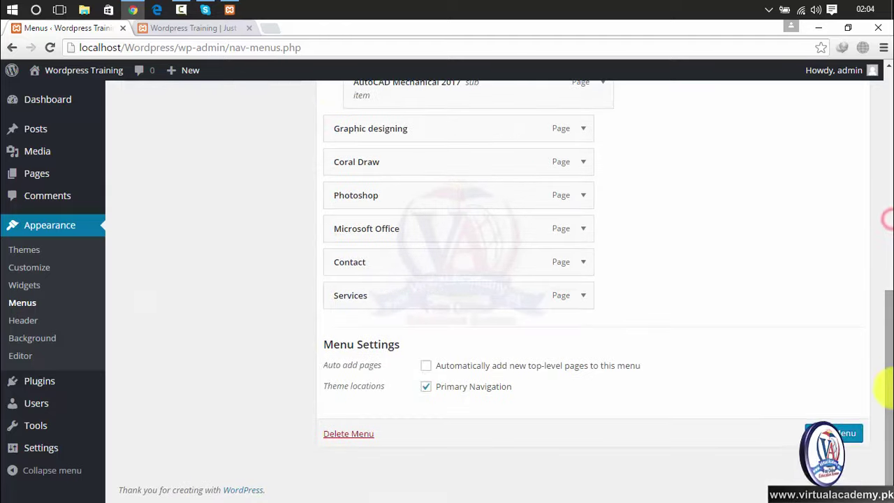
click(835, 434)
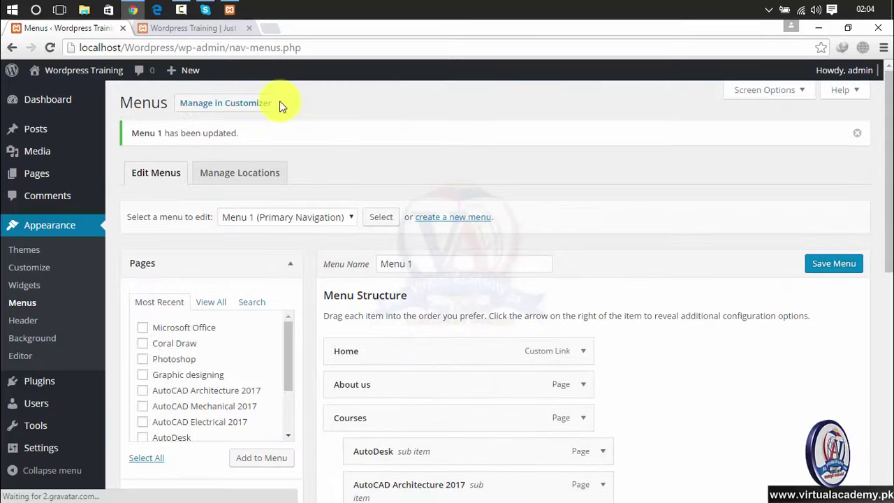
click(185, 31)
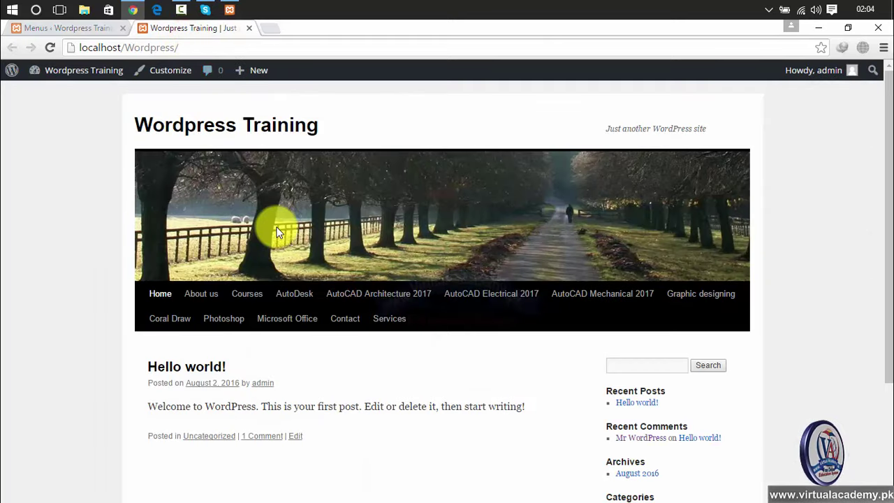
click(259, 300)
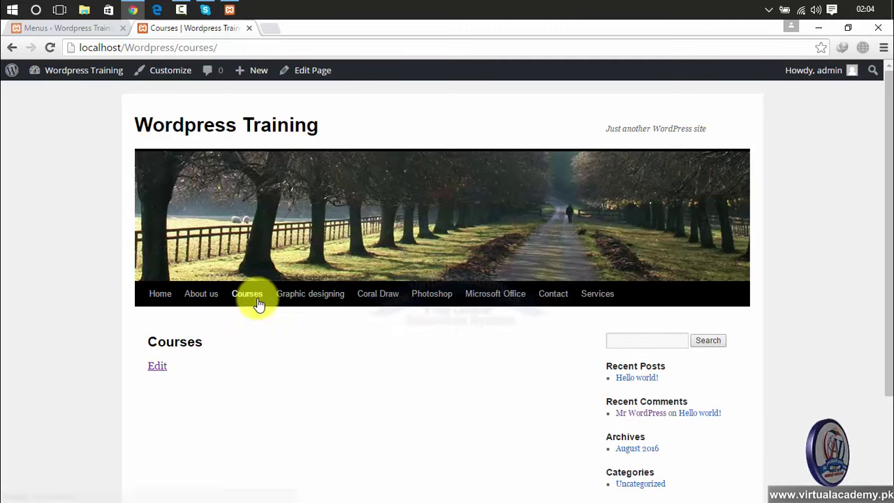
mouse_move(251, 303)
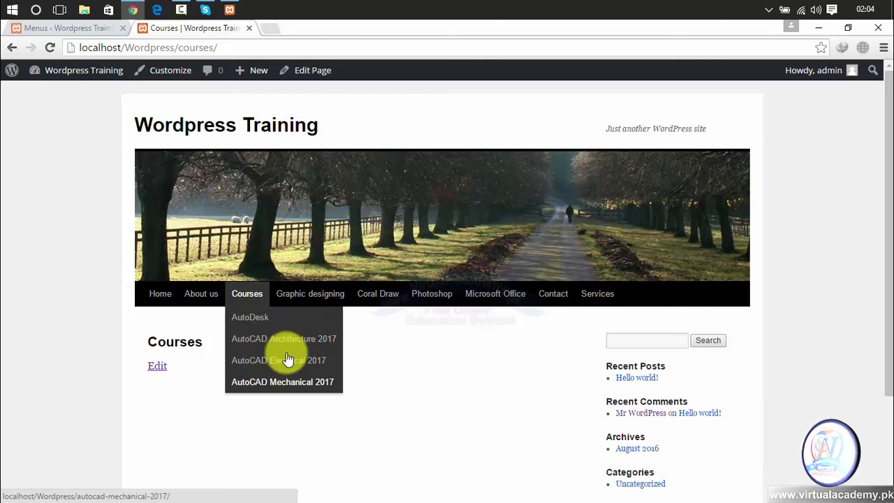
Step: Return to the menu editor and nest AutoCAD Architecture, Electrical and Mechanical 2017 as second-level sub items under AutoDesk
click(101, 27)
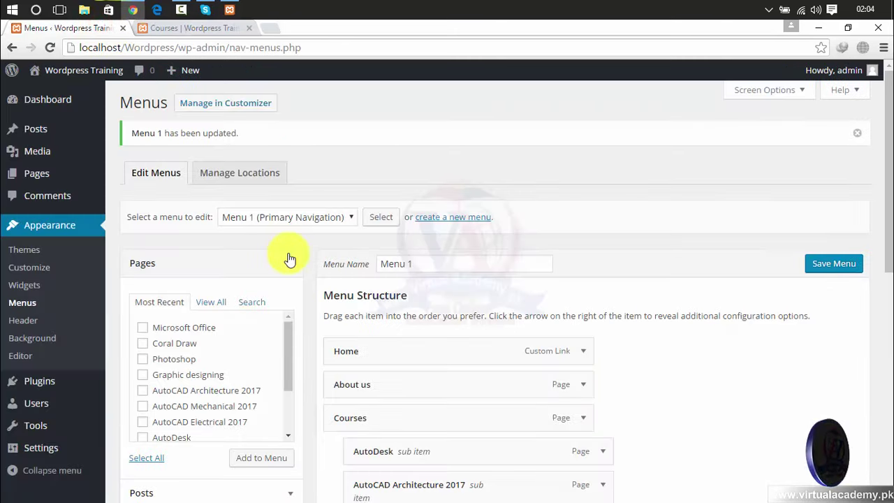
drag(887, 200, 887, 311)
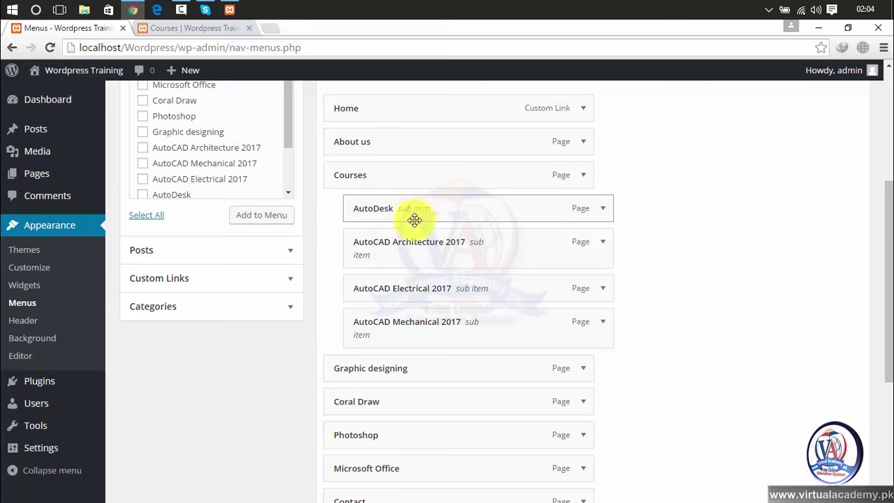
drag(385, 245, 426, 246)
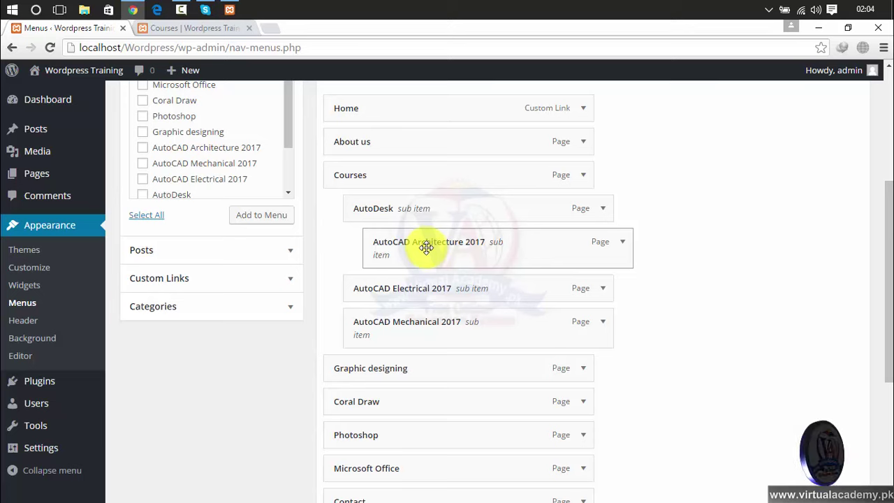
mouse_move(410, 283)
mouse_down()
mouse_move(399, 283)
mouse_move(426, 289)
mouse_up()
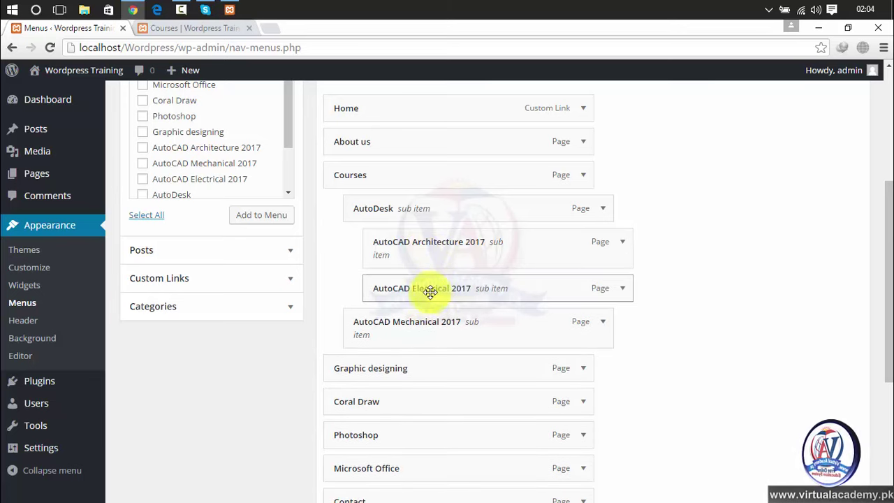
mouse_move(408, 326)
mouse_down()
mouse_move(431, 319)
mouse_move(419, 318)
mouse_up()
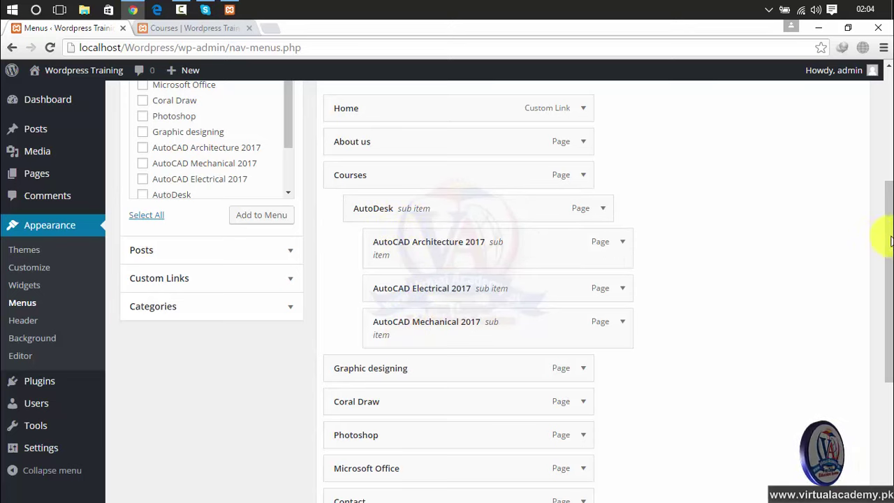
Step: Nest Graphic designing and Microsoft Office as sub items of Courses, with Coral Draw and Photoshop one level deeper under Graphic designing
drag(888, 236, 885, 270)
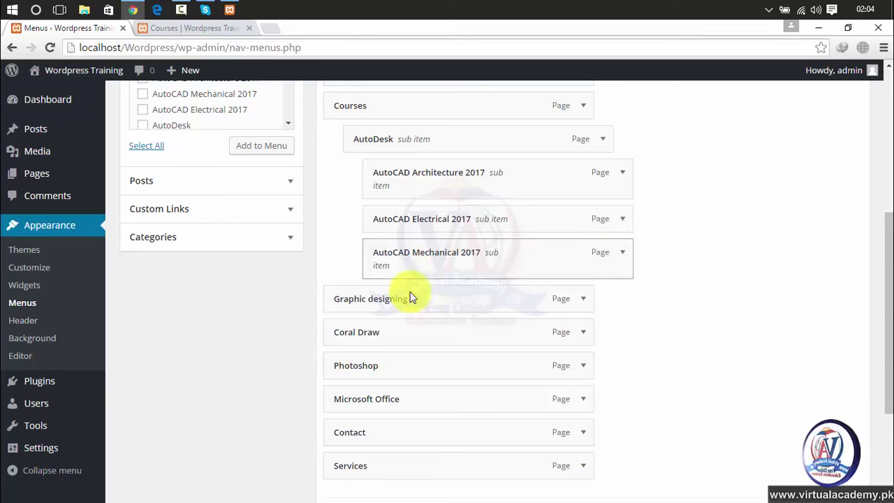
mouse_move(403, 301)
mouse_down()
mouse_move(349, 79)
mouse_move(377, 293)
mouse_move(425, 299)
mouse_move(417, 298)
mouse_up()
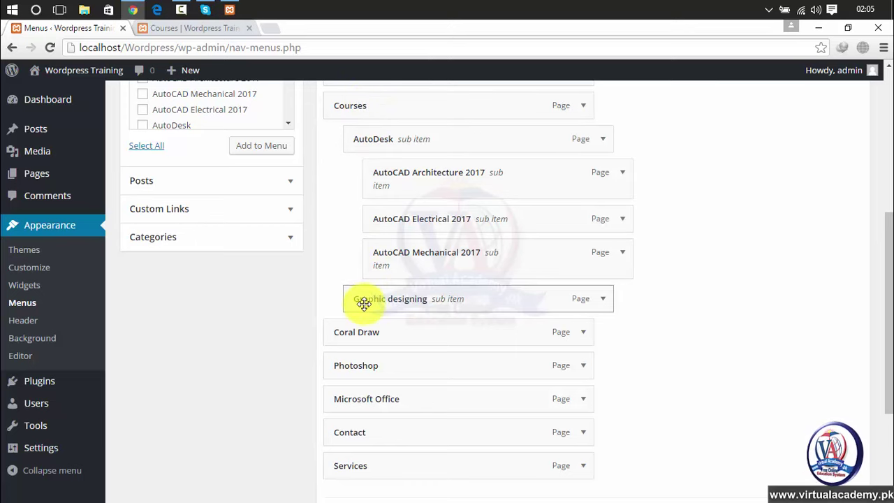
drag(370, 331, 426, 330)
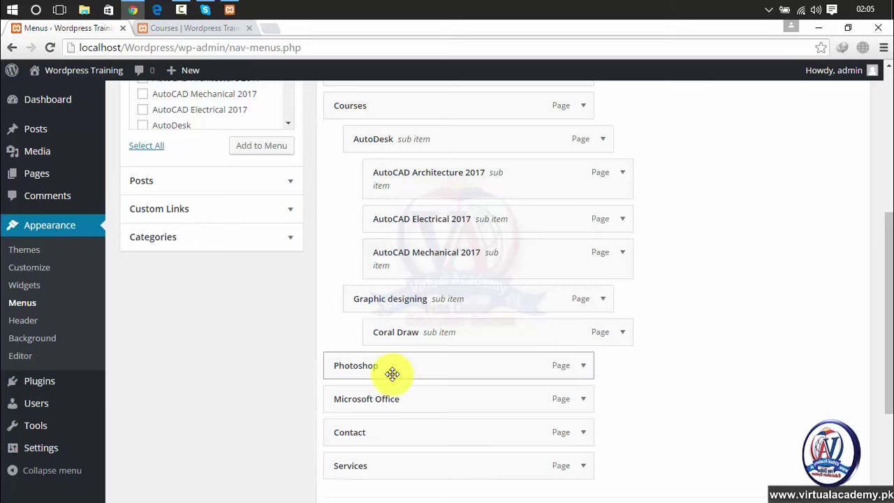
drag(391, 374, 439, 369)
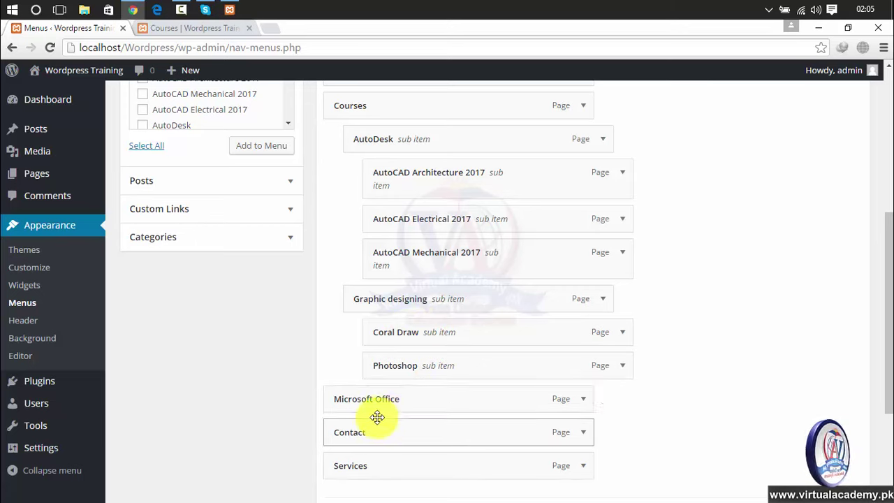
drag(384, 398, 403, 398)
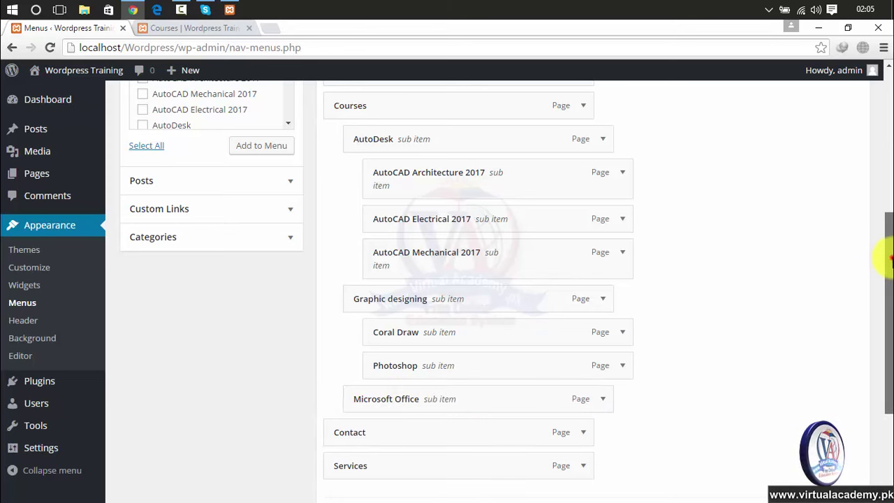
Step: Save Menu 1, then reload the site's Courses page and check the nested submenus of AutoDesk and Graphic designing
drag(886, 258, 872, 398)
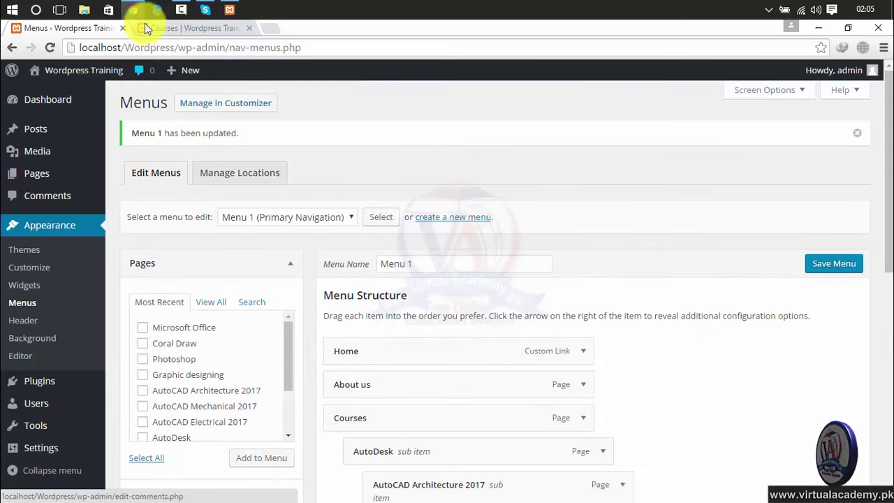
click(167, 31)
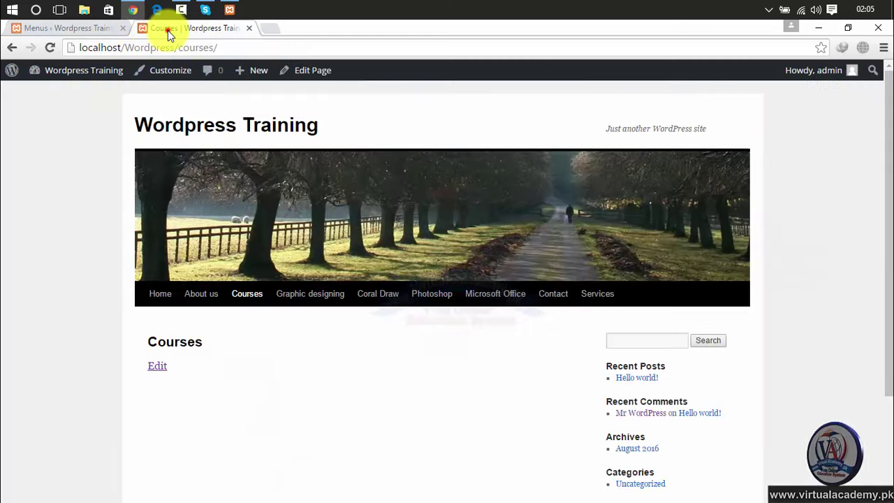
click(51, 47)
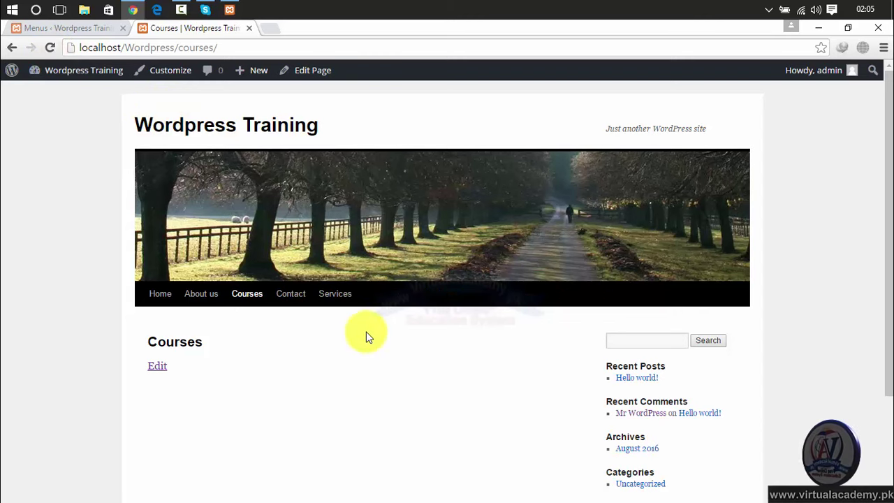
mouse_move(239, 294)
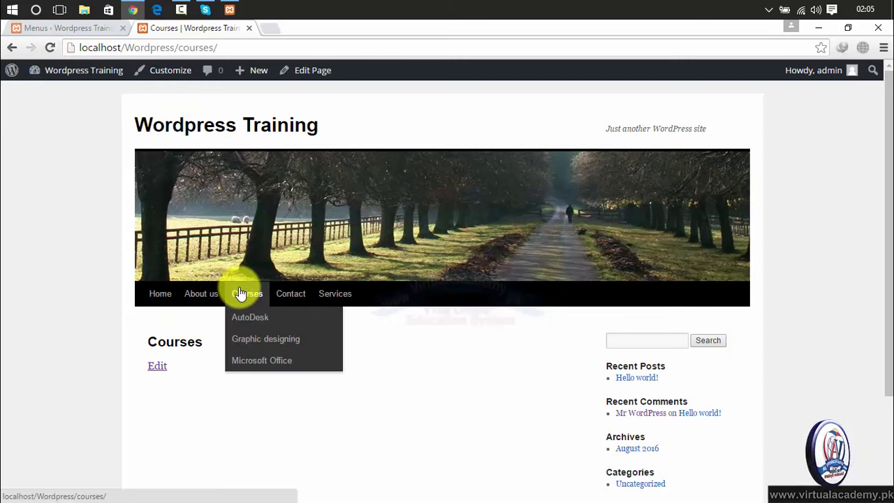
mouse_move(246, 320)
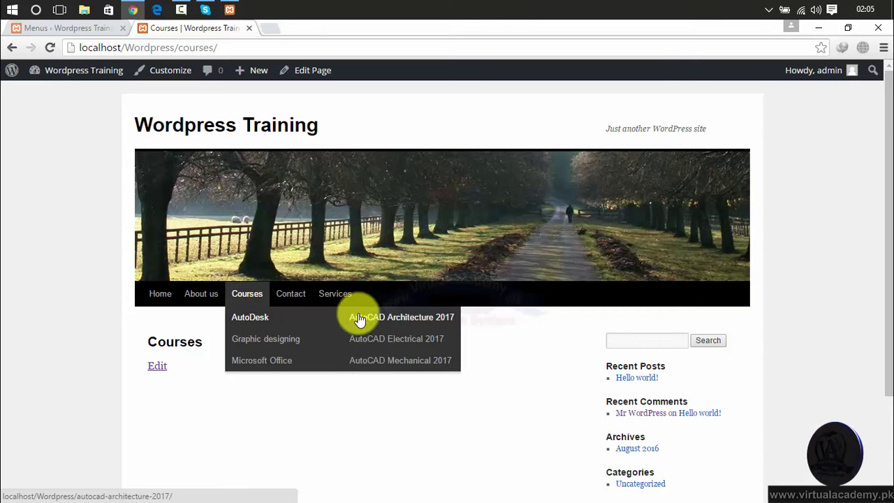
mouse_move(299, 340)
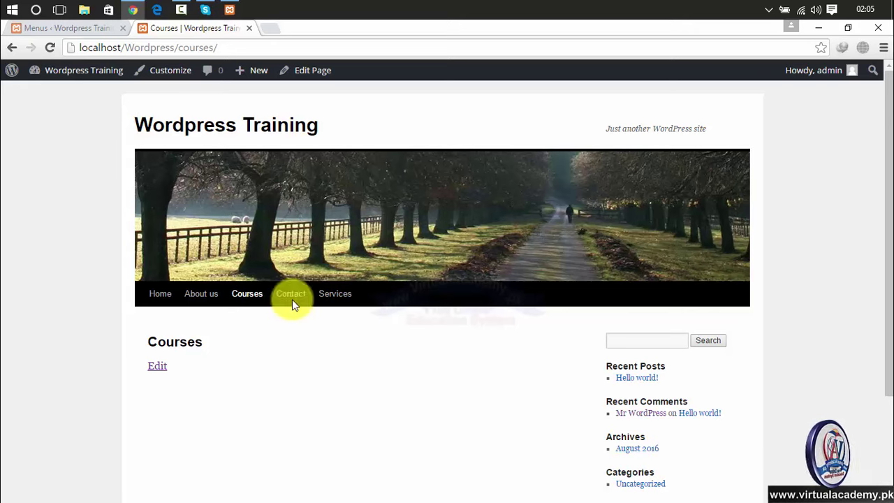
Step: Return to the menu editor and review the nested structure of Menu 1 down to its menu settings
click(78, 27)
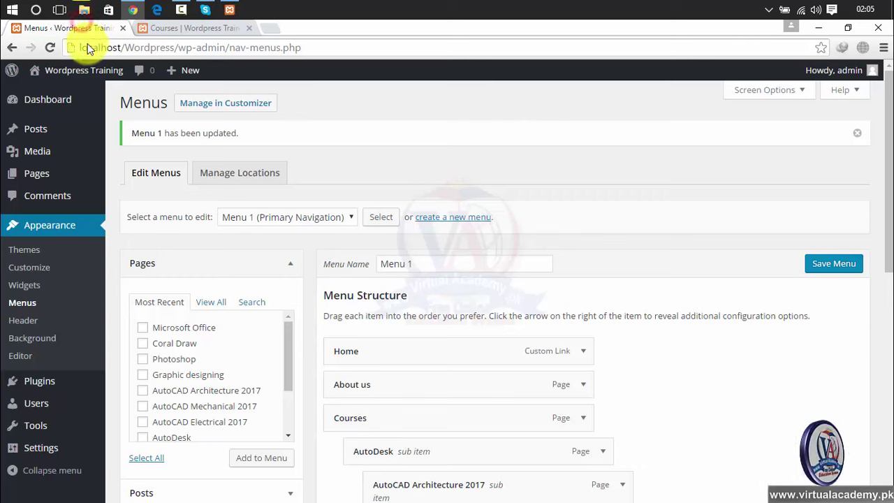
drag(889, 104, 891, 225)
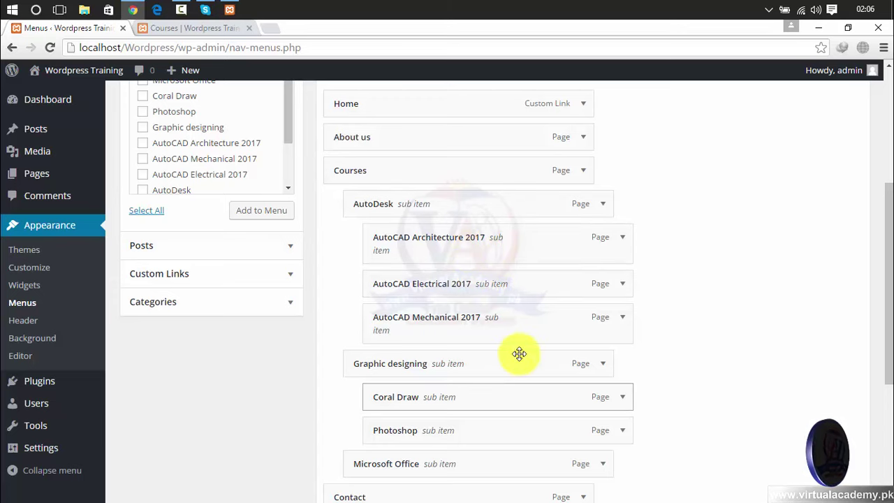
drag(888, 288, 886, 413)
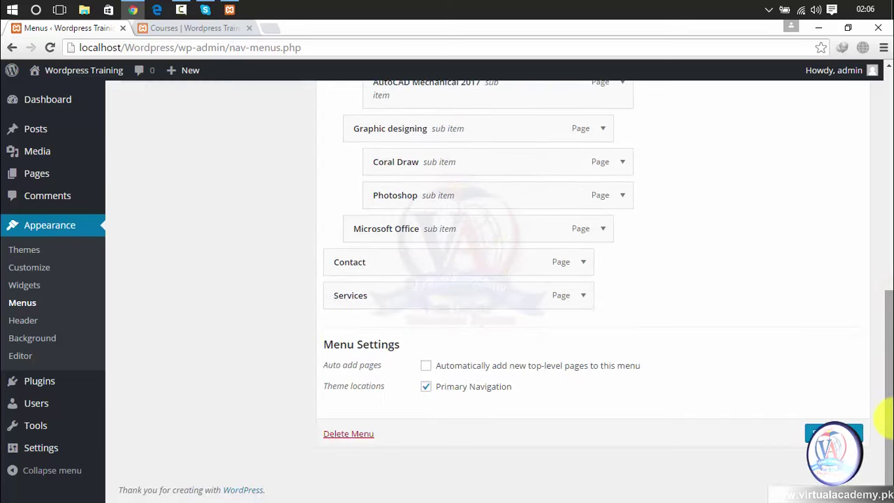